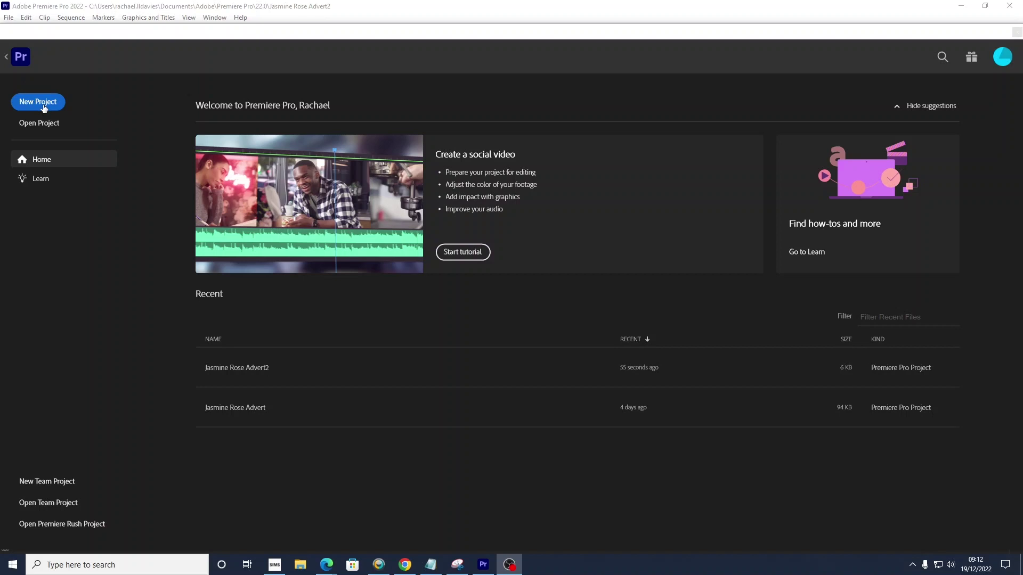
Create a new project named Jasmine Rose Advert 3 without selecting any media.
left_click(39, 101)
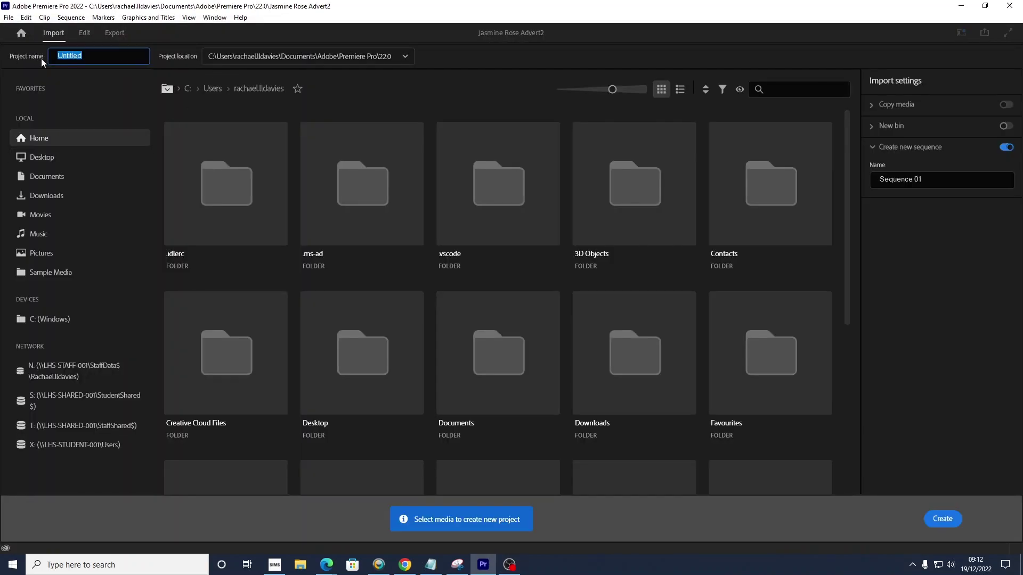
type("Jasm")
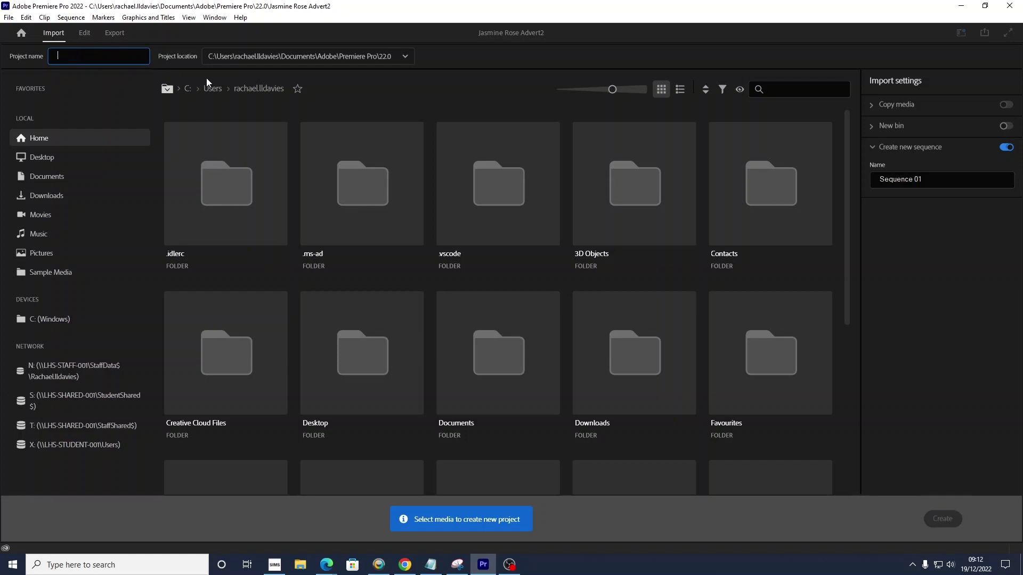
type("ine Ros")
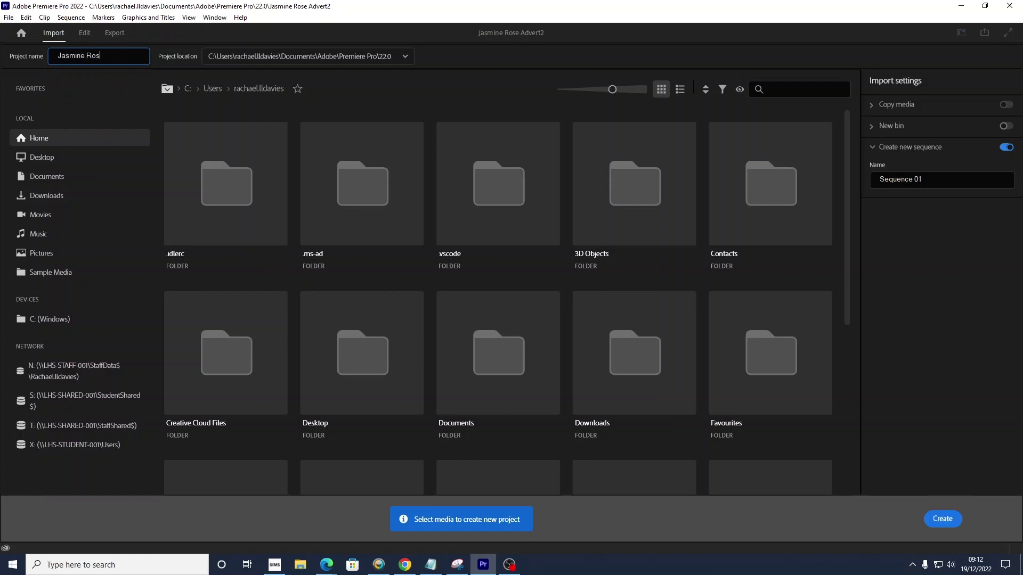
type("e Advert 3")
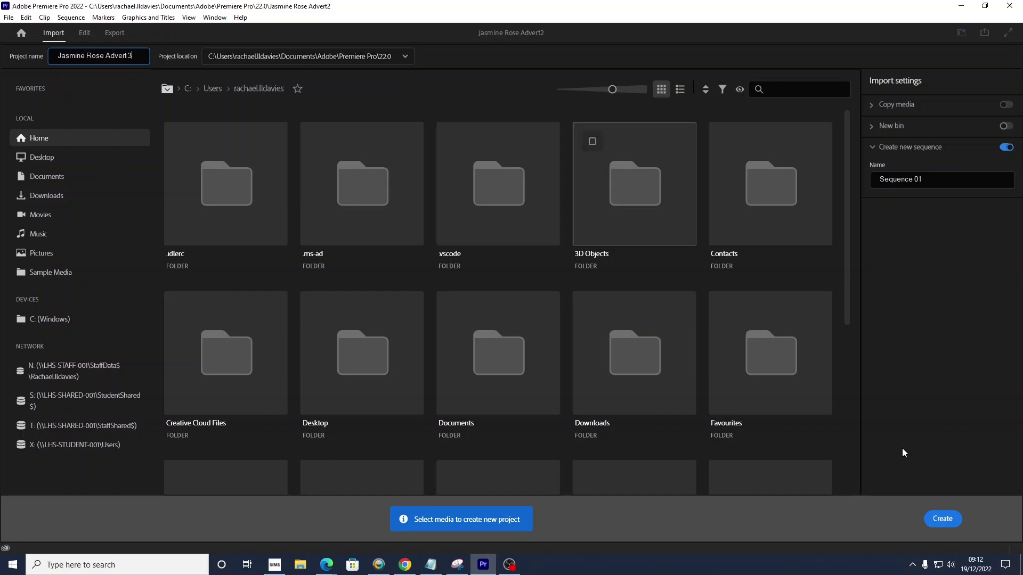
left_click(943, 519)
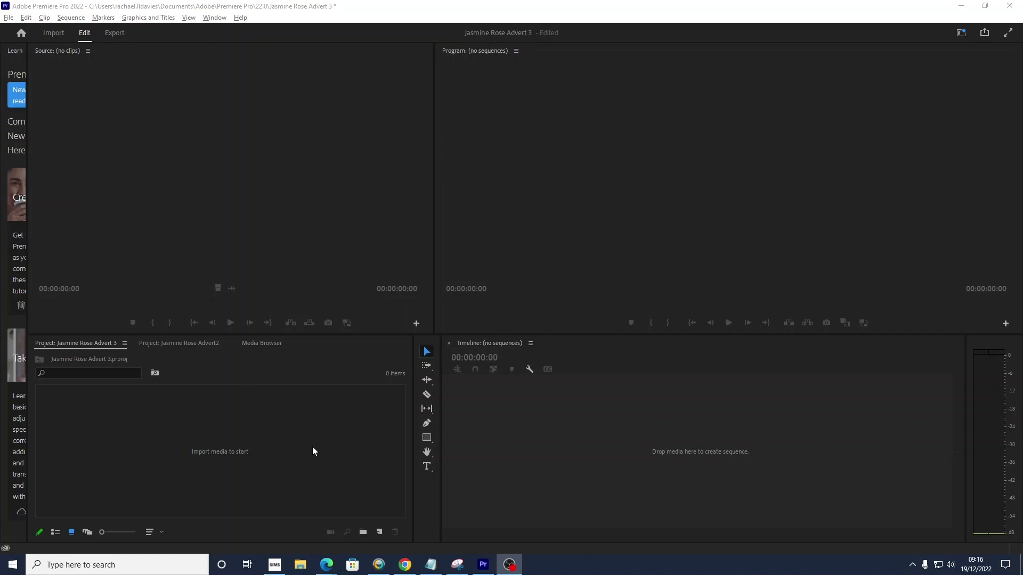
Create a new sequence with the Custom editing mode and a timebase of 24.00 frames/second.
right_click(312, 449)
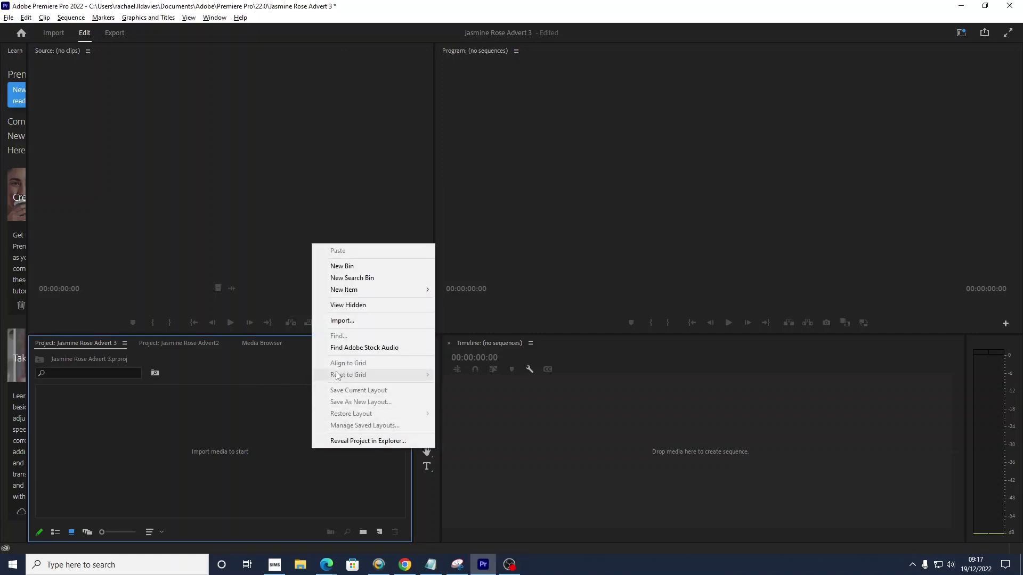
left_click(399, 289)
left_click(457, 290)
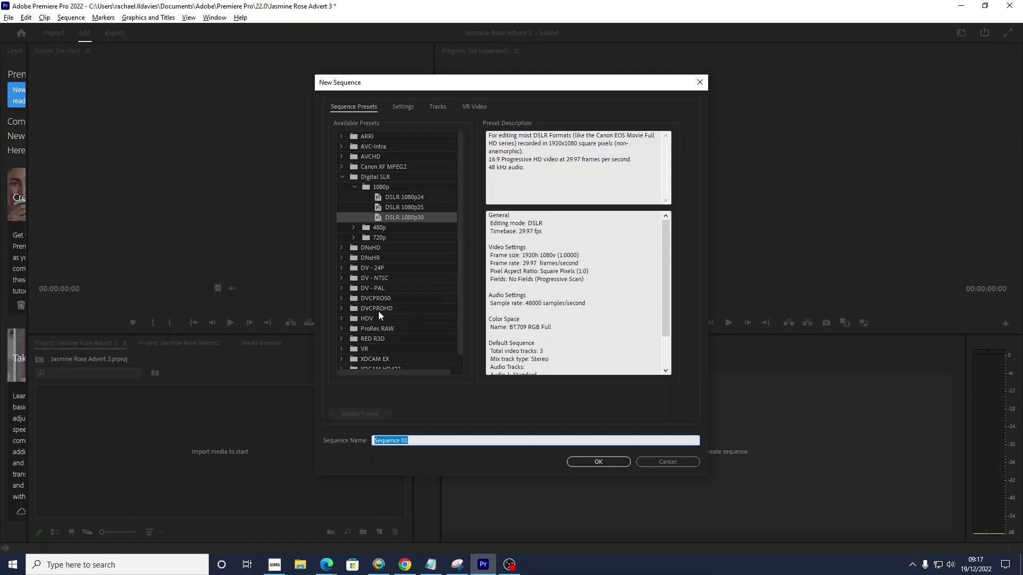
left_click(414, 106)
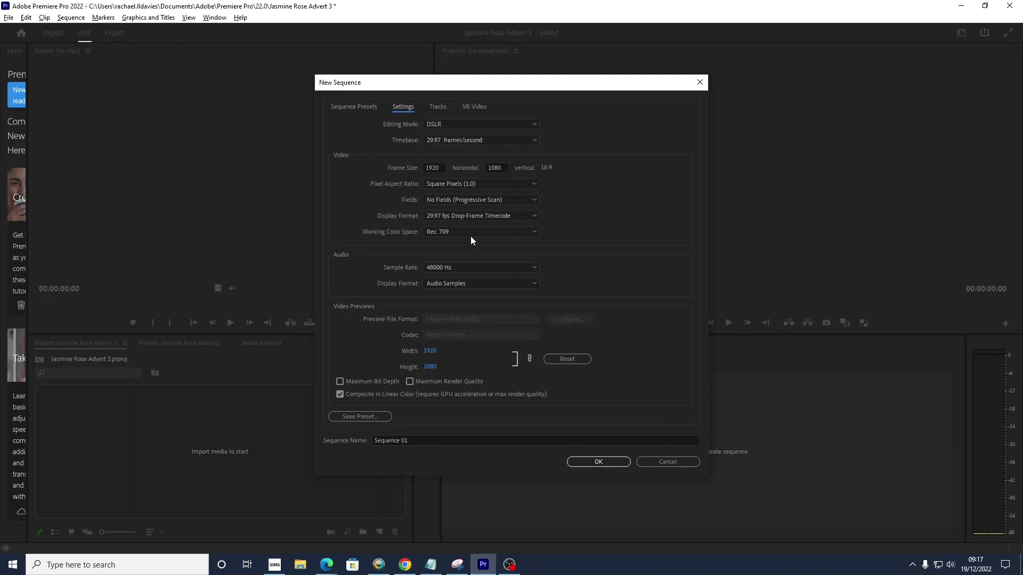
left_click(535, 124)
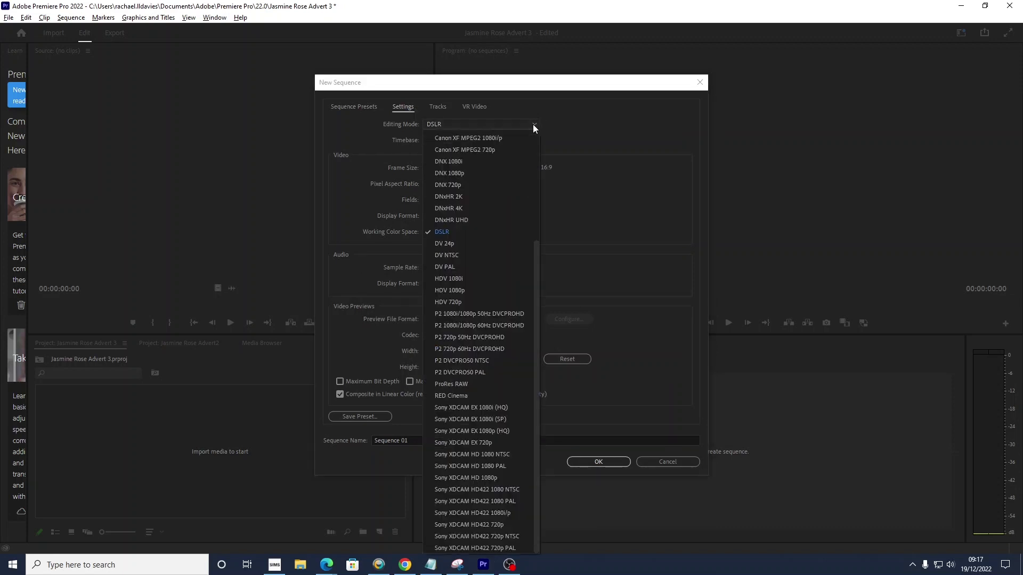
scroll(493, 357, "up", 5)
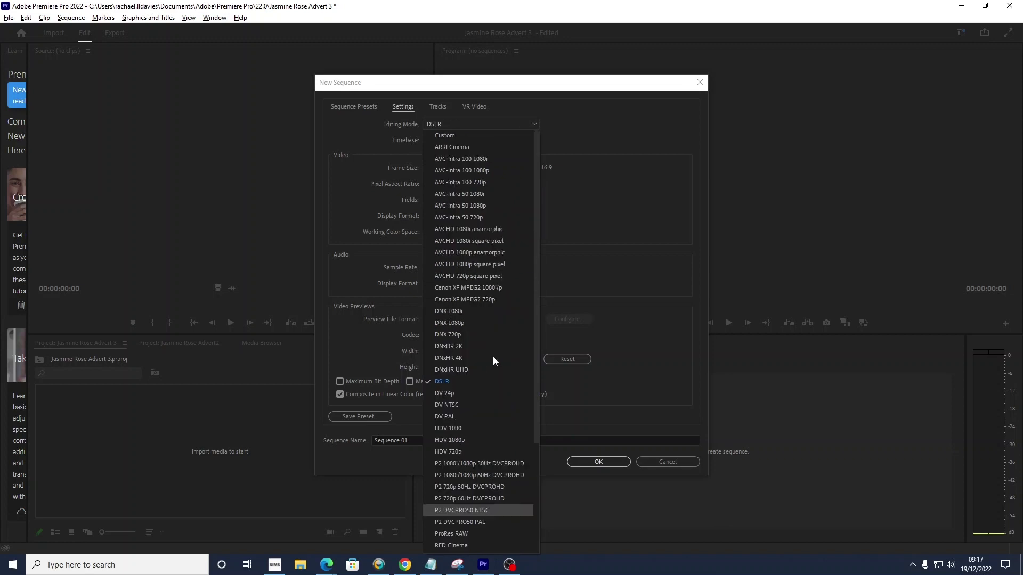
left_click(477, 140)
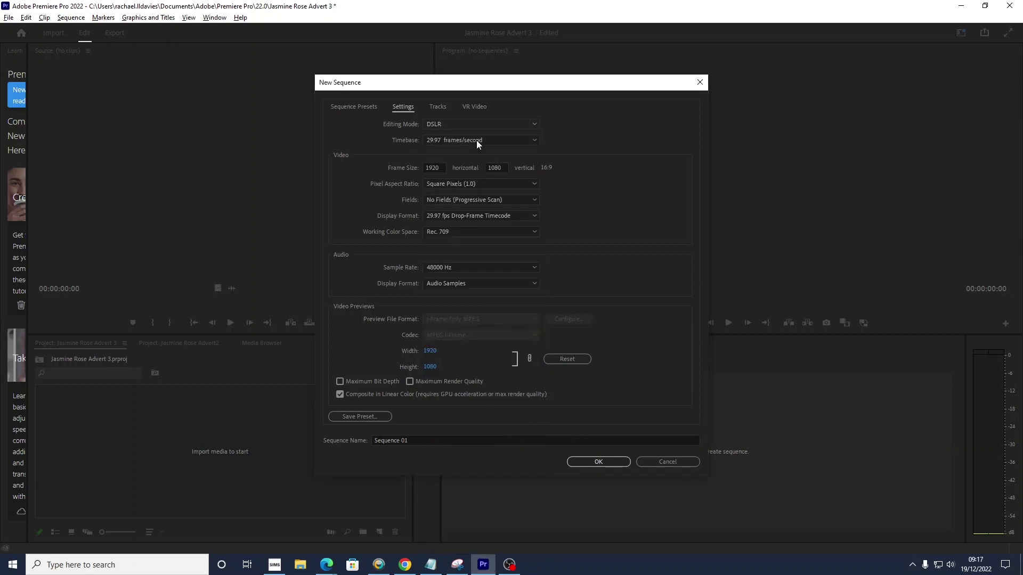
left_click(504, 139)
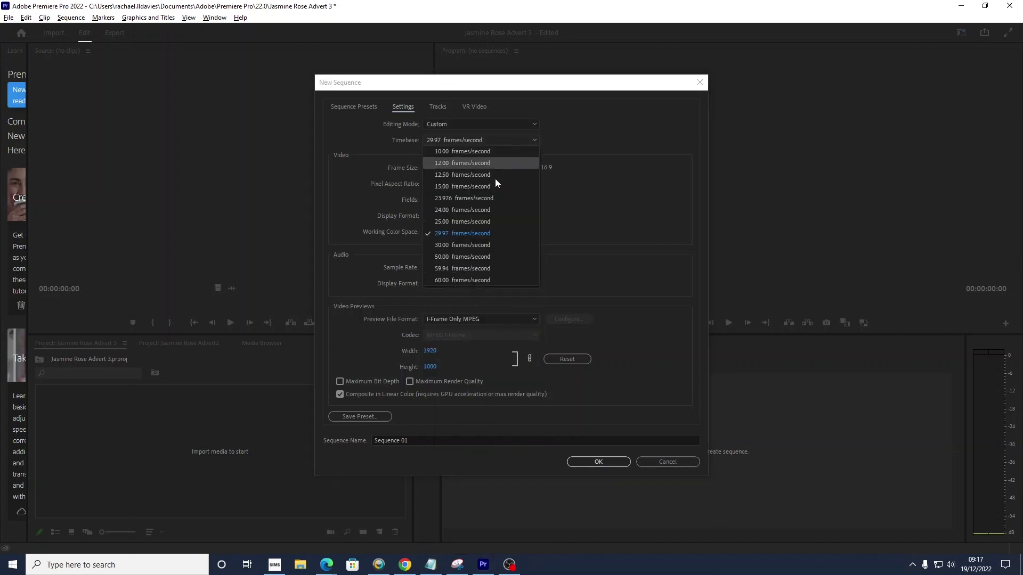
left_click(481, 207)
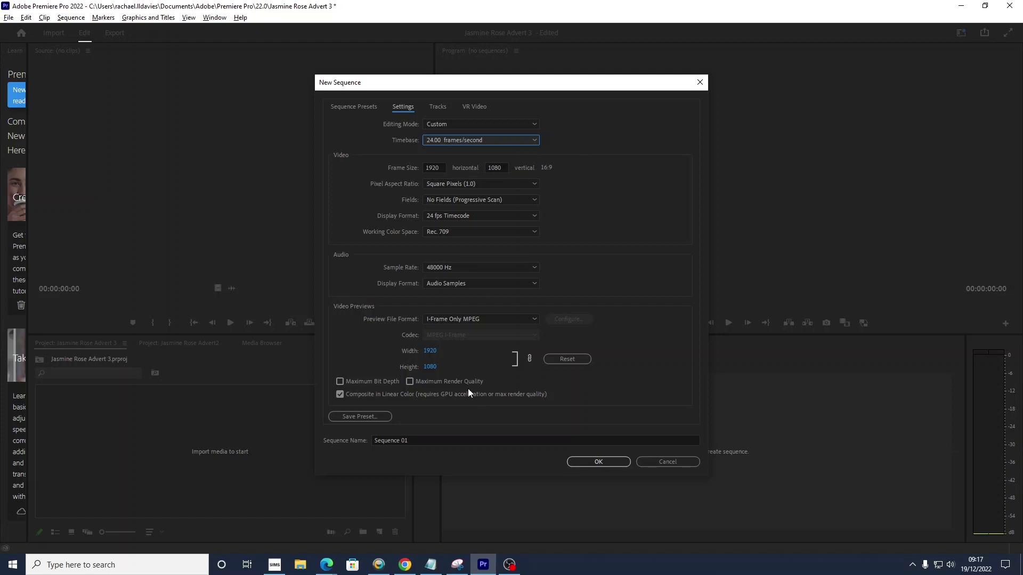
left_click(609, 461)
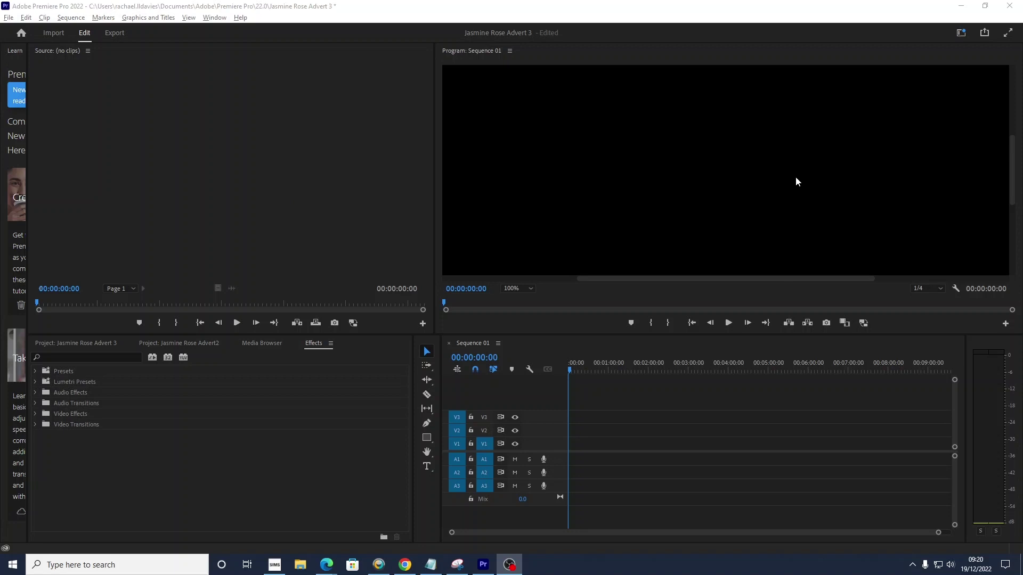
View the empty sequence in full screen and return to the editing workspace.
left_click(1010, 33)
left_click(1011, 33)
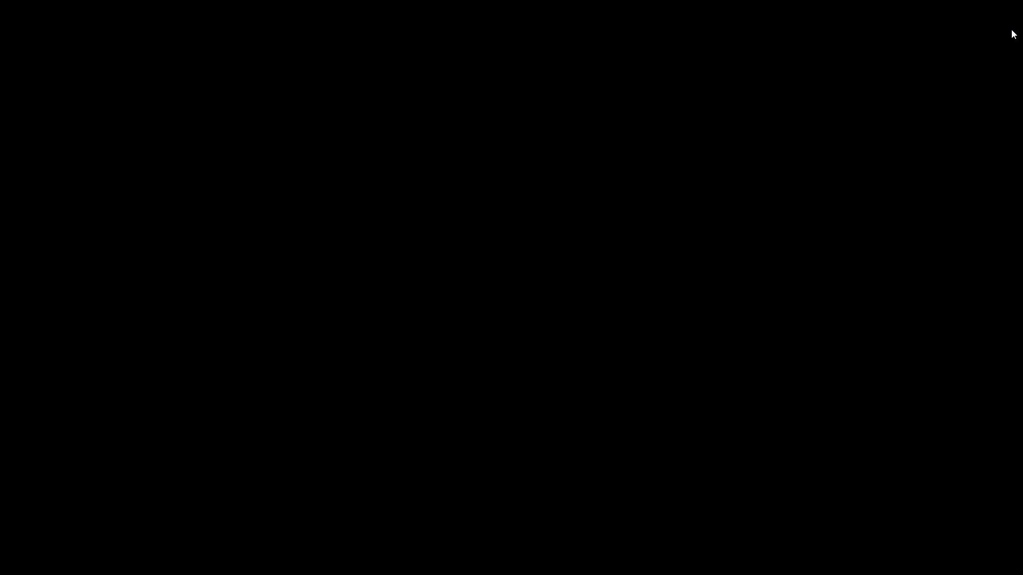
left_click(1012, 33)
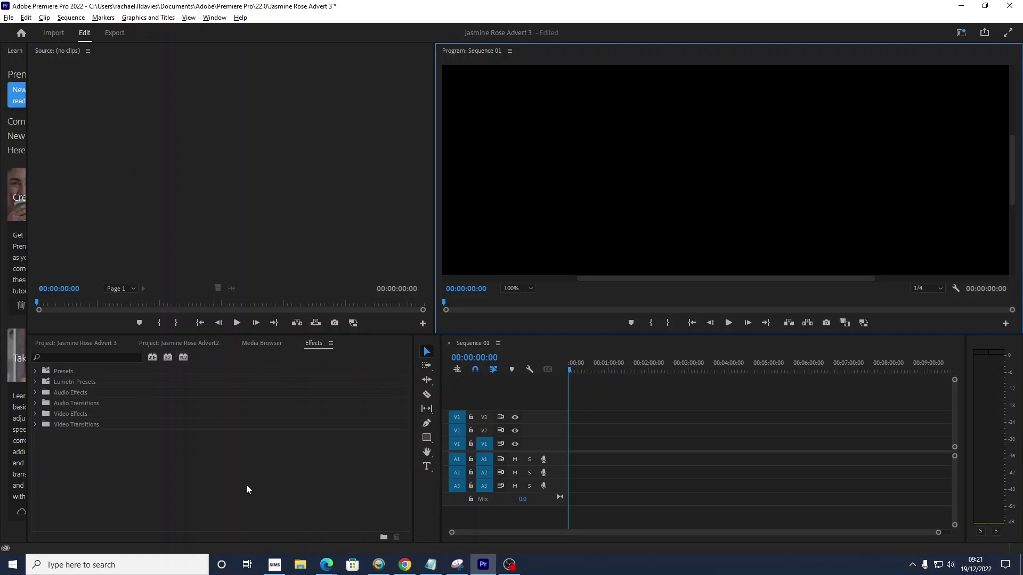
Add a bin named Audio to the Jasmine Rose Advert 3 project.
left_click(106, 343)
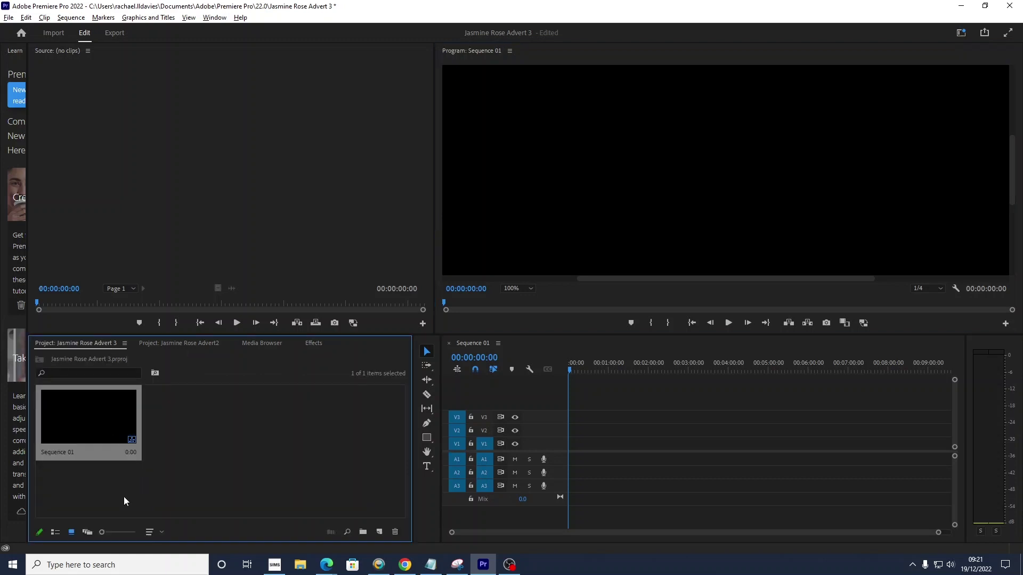
right_click(201, 408)
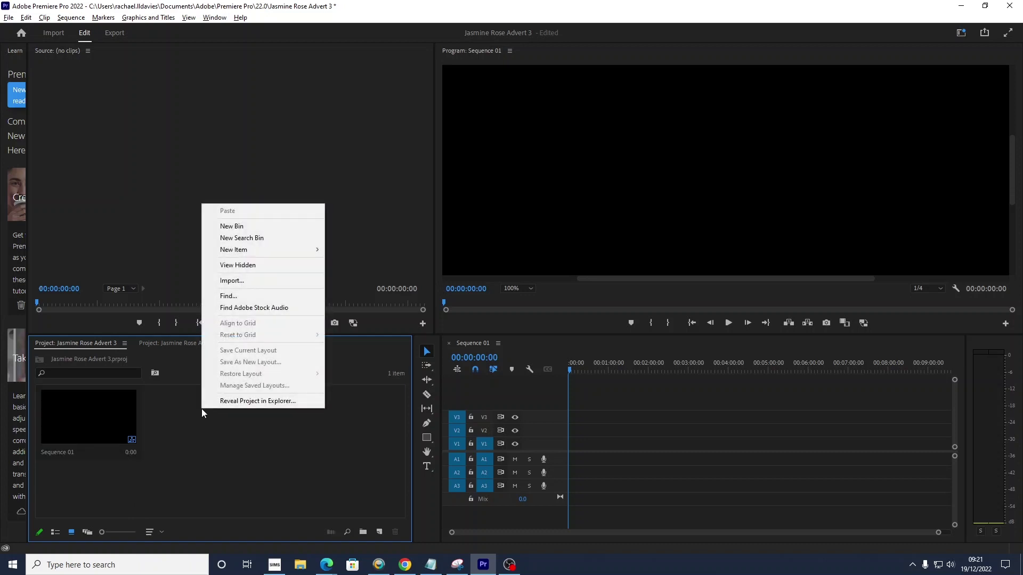
left_click(272, 226)
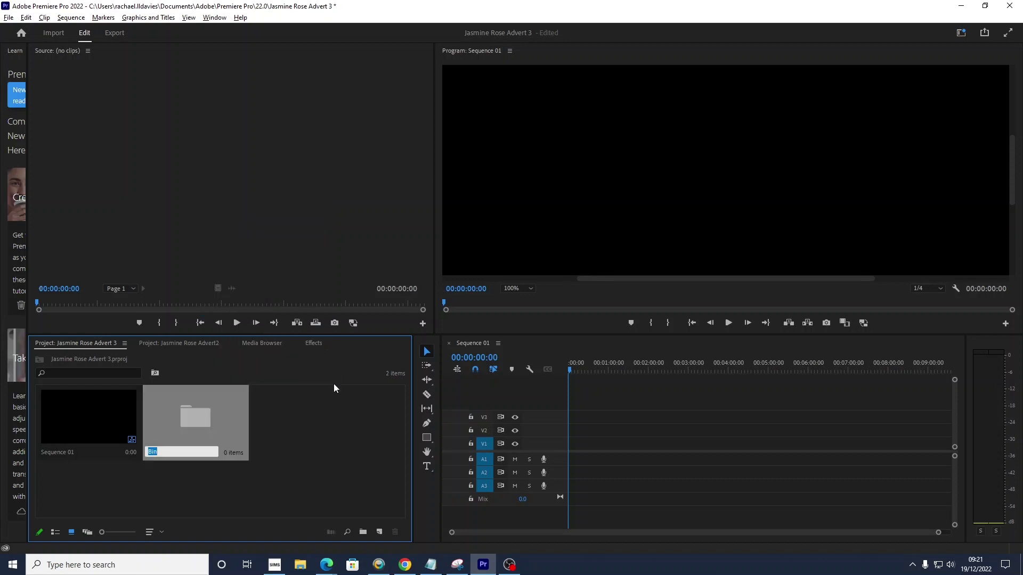
key("BackSpace")
type("Audi")
left_click(285, 419)
Add a second bin named Video to the project.
right_click(285, 420)
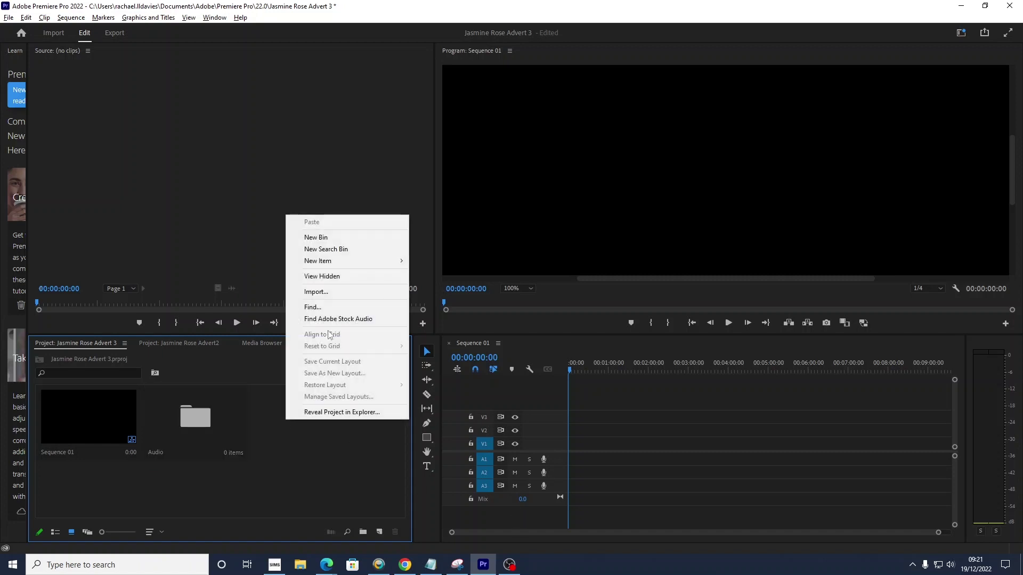
left_click(349, 236)
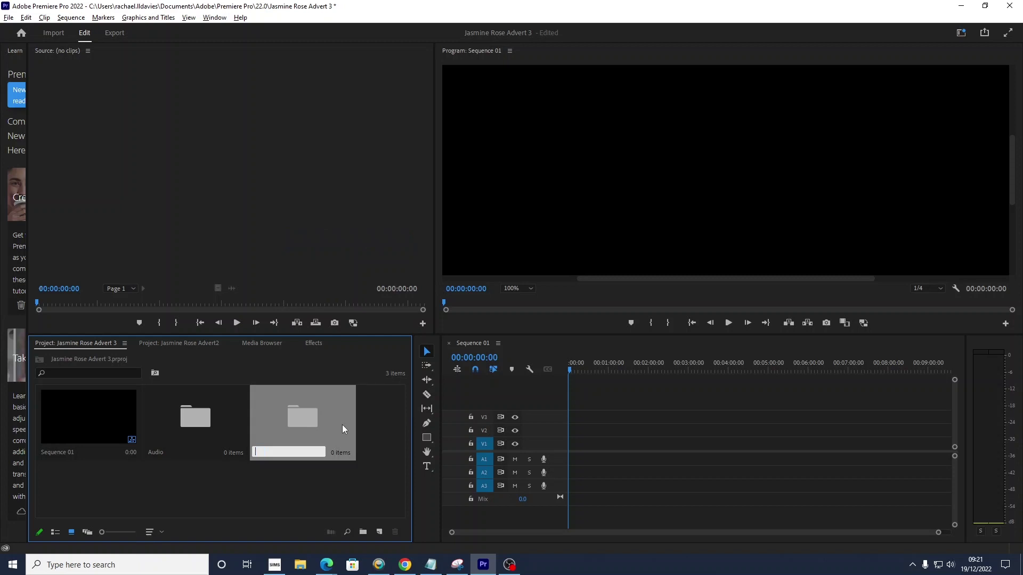
type("V")
left_click(297, 497)
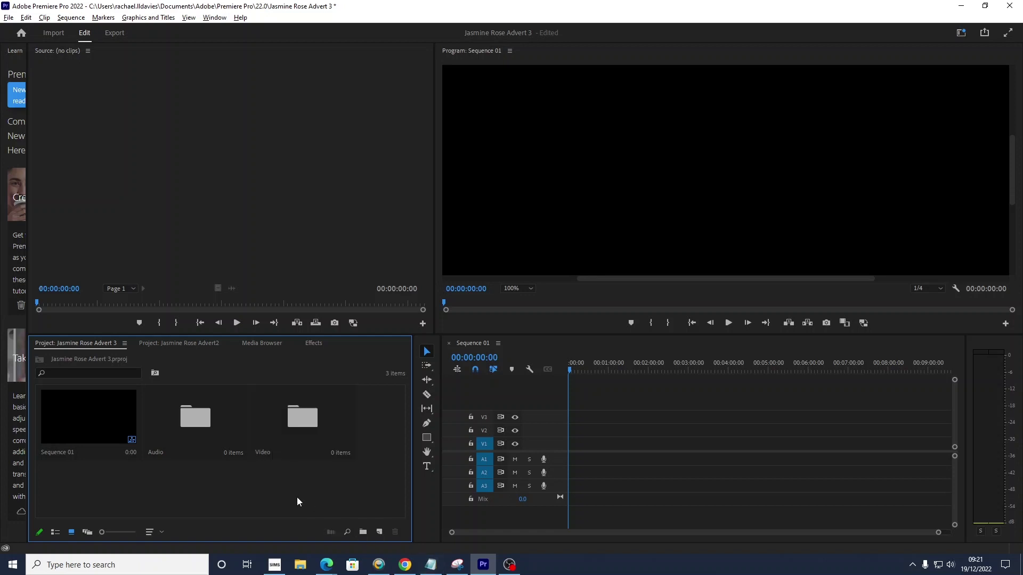
Add a third bin to the project and clear its default name.
right_click(192, 478)
left_click(254, 295)
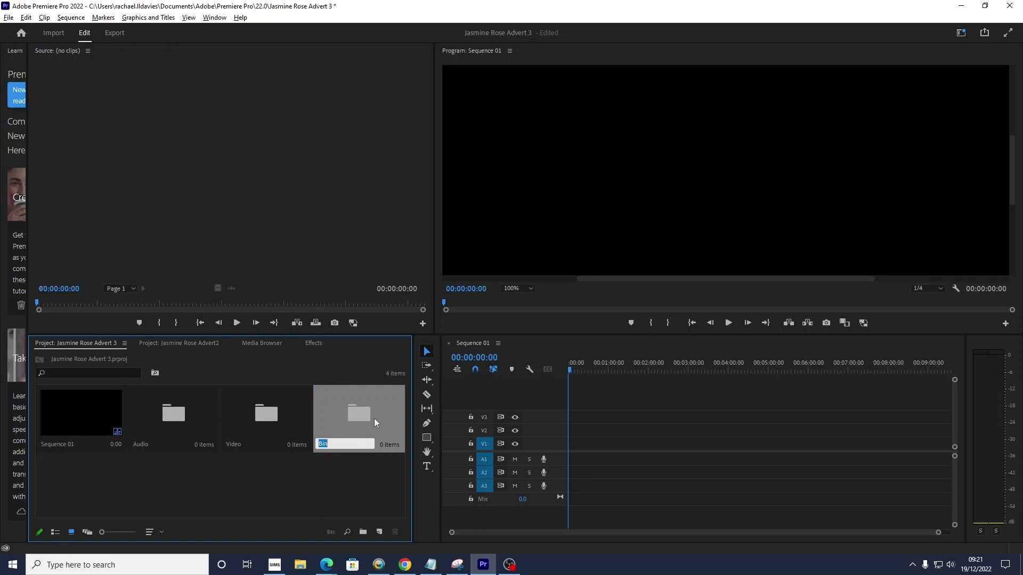
key("BackSpace")
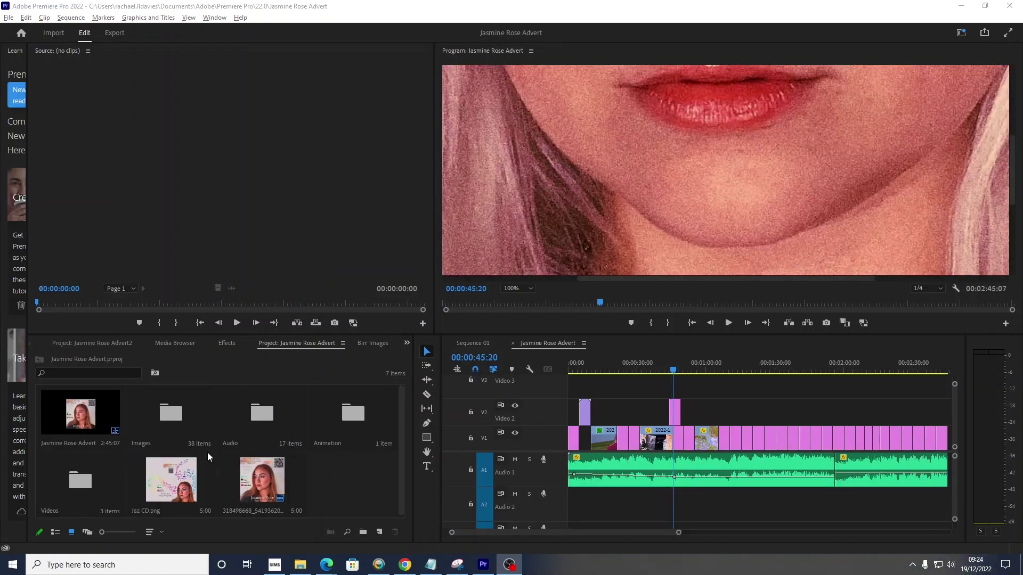
Switch to File Explorer and import the four audio tracks from the Sounds folder into the Audio bin of Jasmine Rose Advert.
mouse_move(305, 570)
left_click(300, 519)
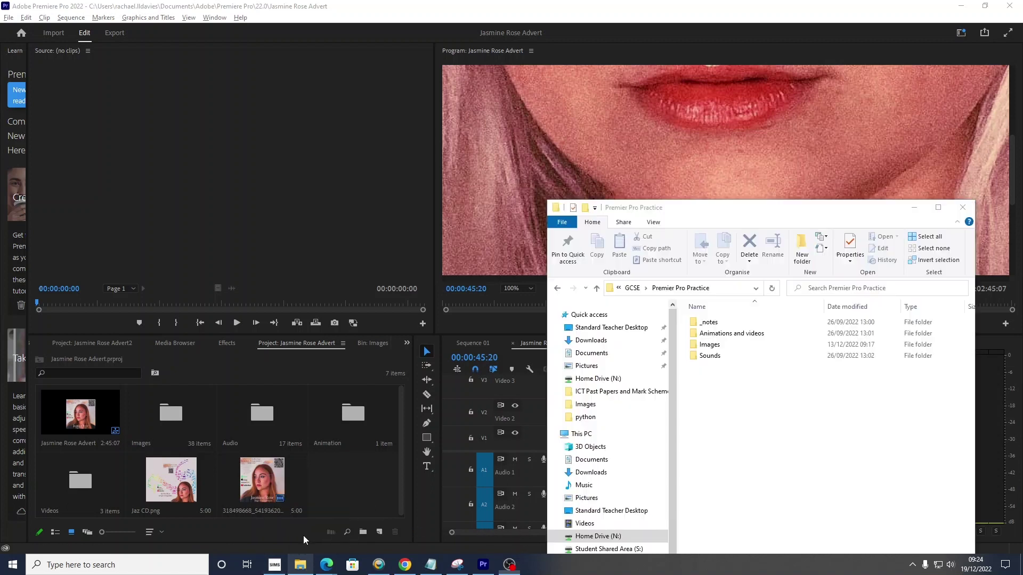
left_click(745, 360)
double_click(744, 360)
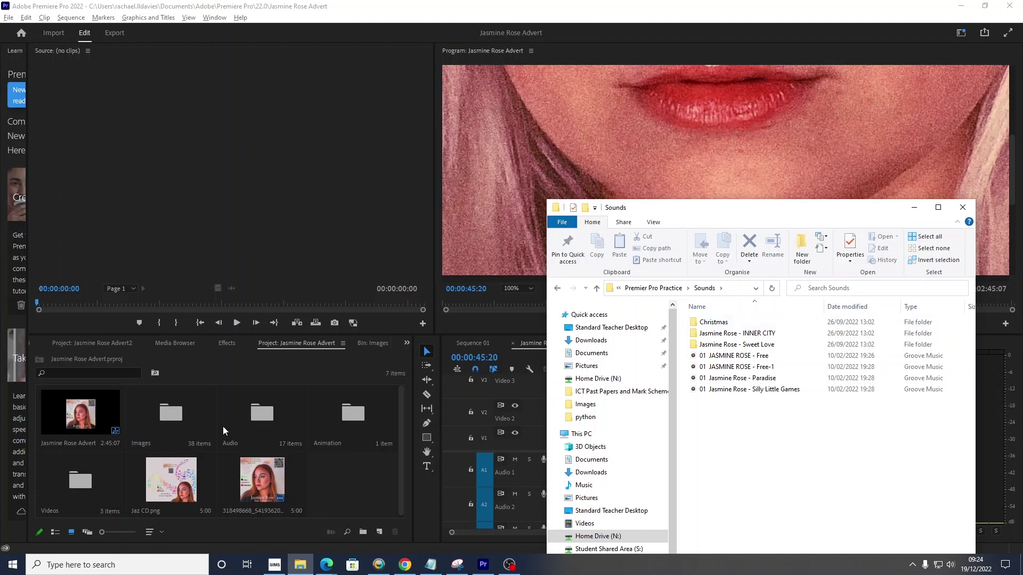
left_click_drag(742, 411, 272, 423)
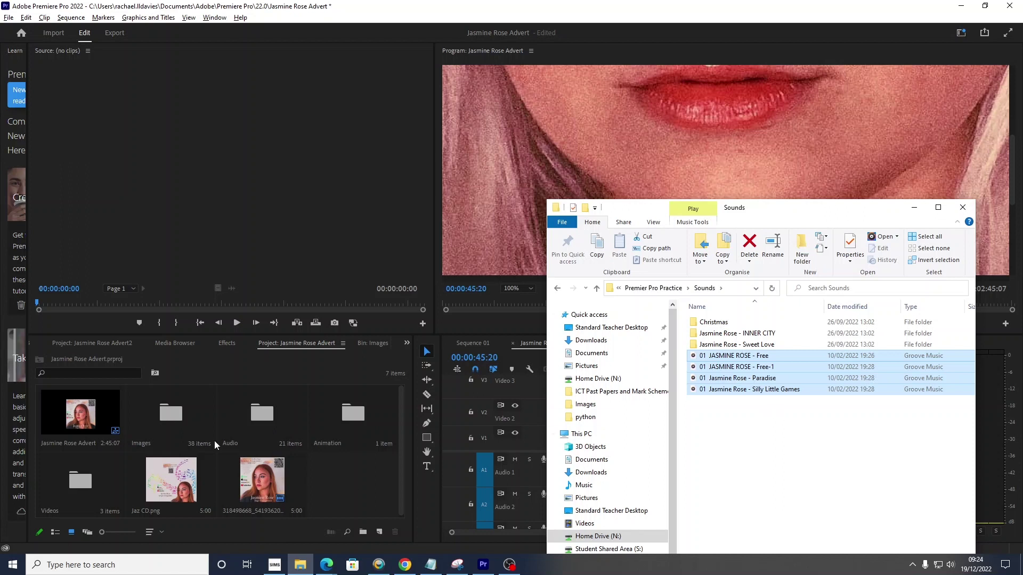
Show the Images folder of Premier Pro Practice and open the matching Images bin in the project.
left_click(660, 289)
double_click(710, 345)
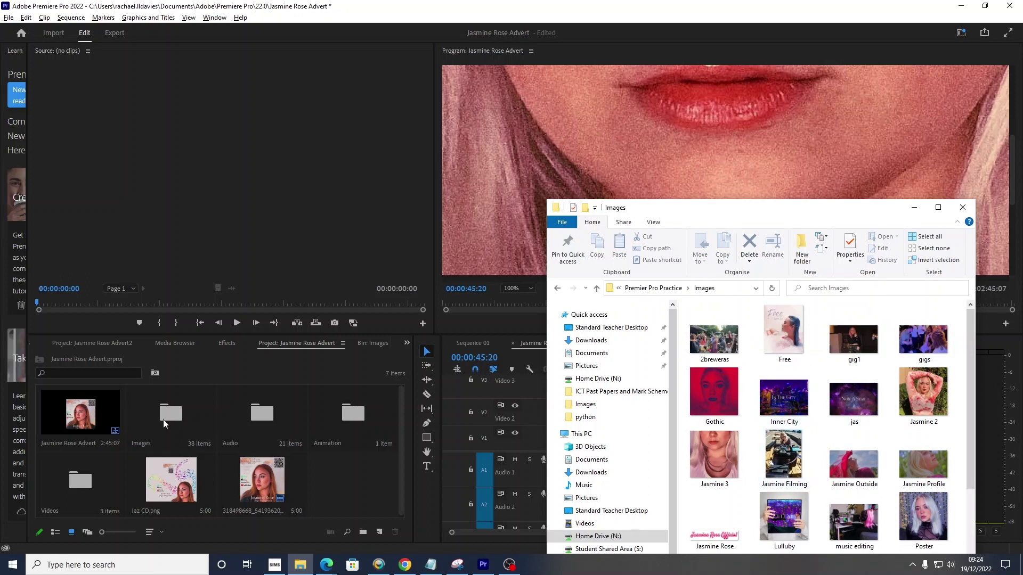
double_click(176, 416)
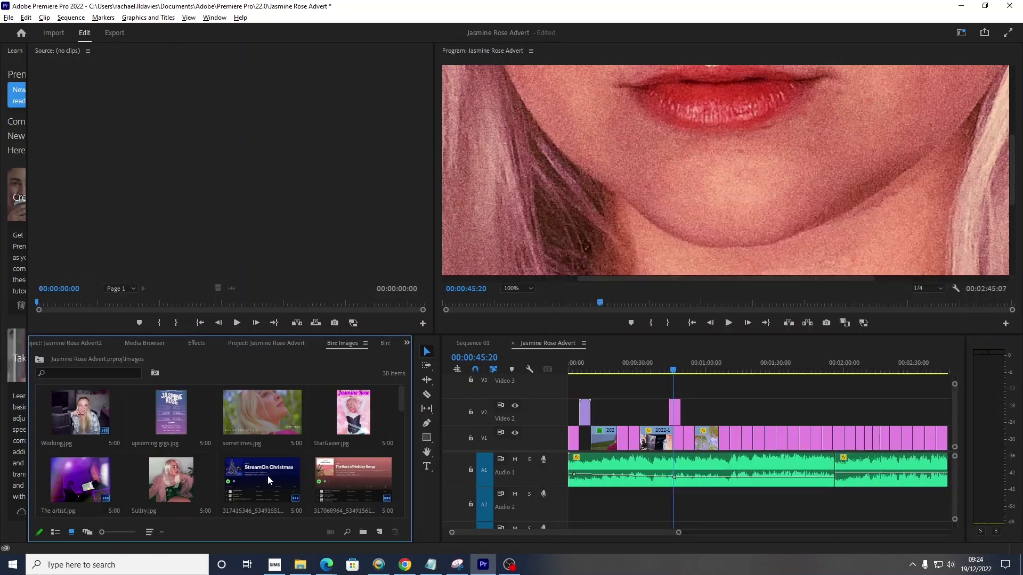
scroll(270, 480, "up", 2)
Compare the Images bin in list, icon and freeform view, browsing through the thumbnails.
left_click(57, 532)
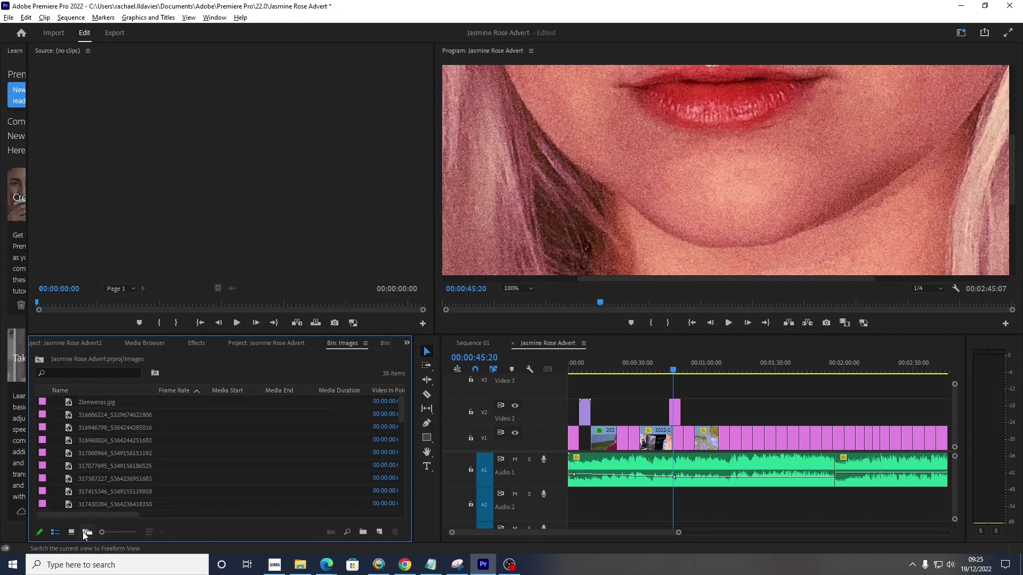
left_click(71, 532)
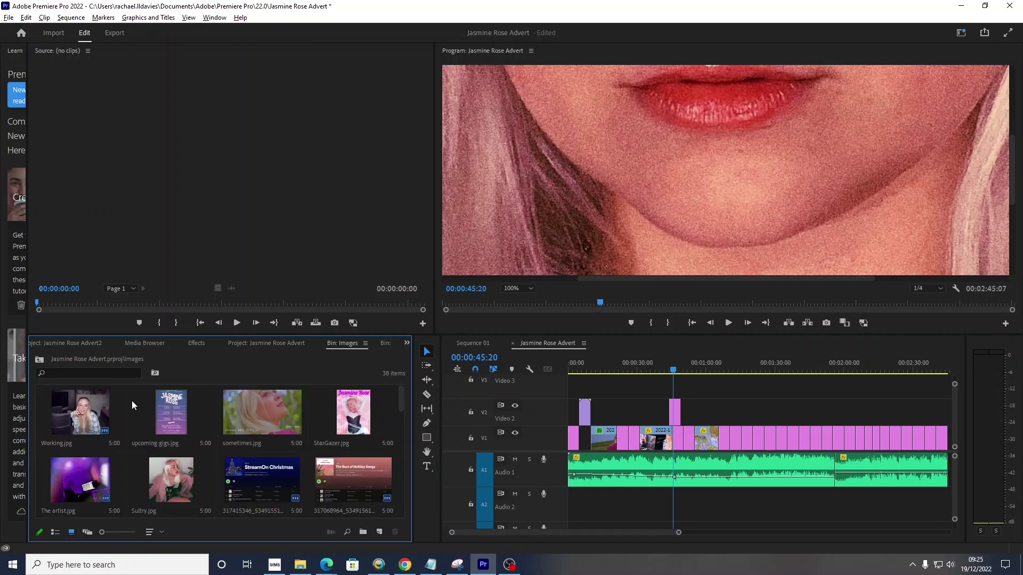
left_click(88, 533)
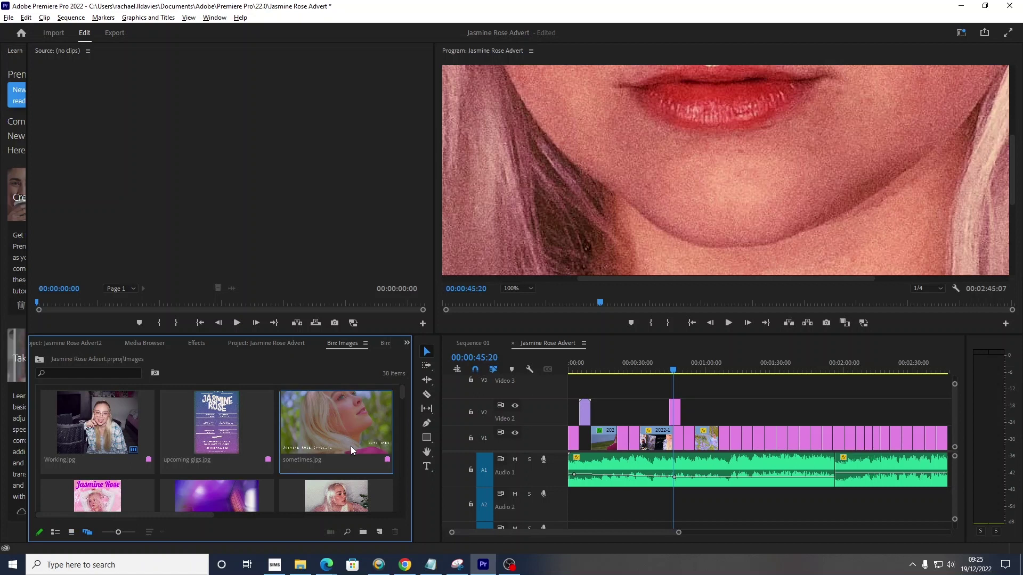
scroll(136, 446, "down", 2)
scroll(176, 472, "down", 3)
scroll(177, 472, "down", 1)
scroll(176, 471, "up", 3)
mouse_move(120, 532)
left_mouse_down()
mouse_move(133, 533)
mouse_move(105, 532)
mouse_move(118, 539)
left_mouse_up()
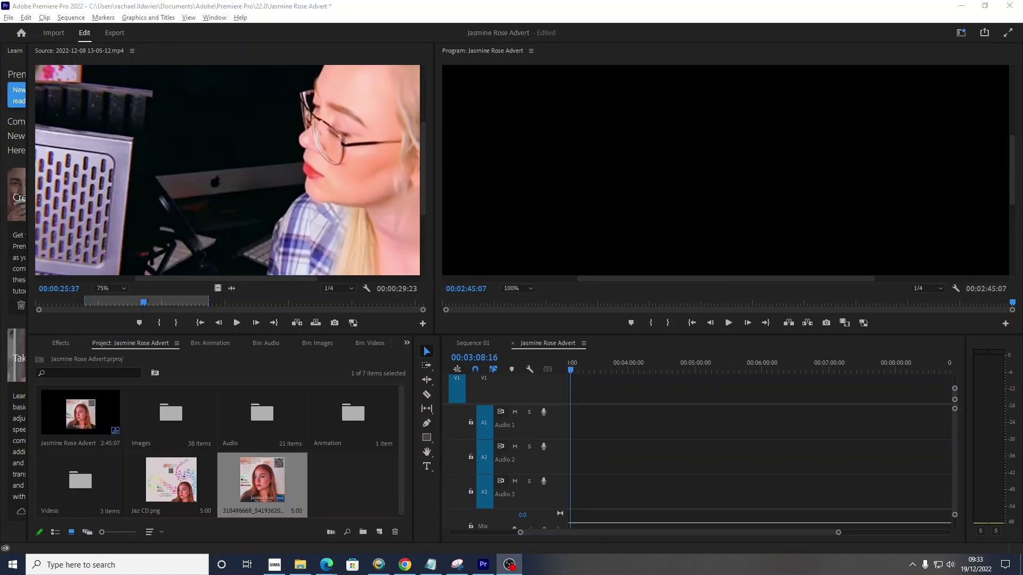
Place the red-haired portrait image from the project on video track V1 at 00:03:08:16.
left_click(258, 496)
left_click_drag(462, 487, 573, 388)
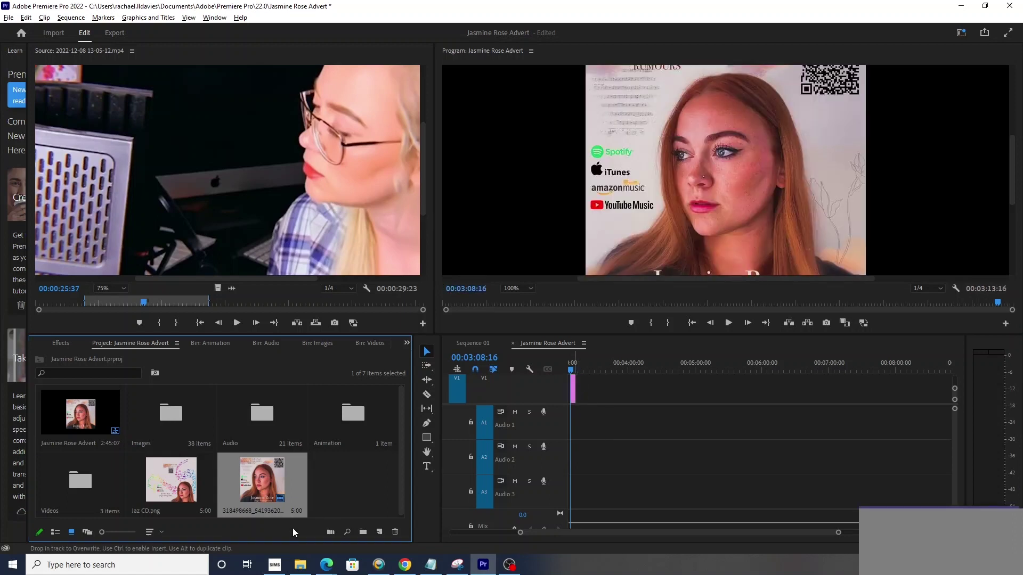
double_click(94, 478)
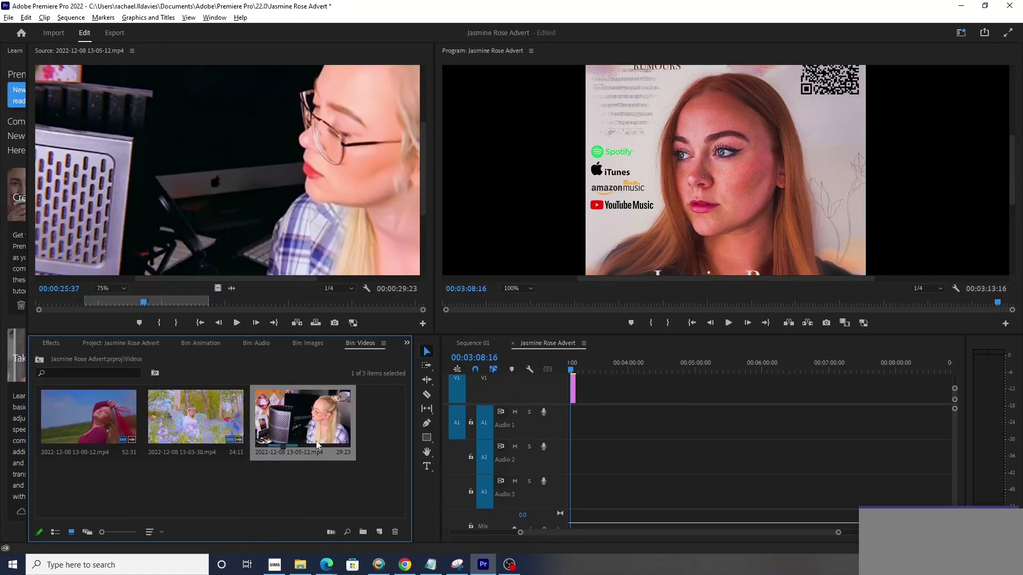
left_click_drag(296, 420, 582, 397)
left_click_drag(93, 423, 618, 397)
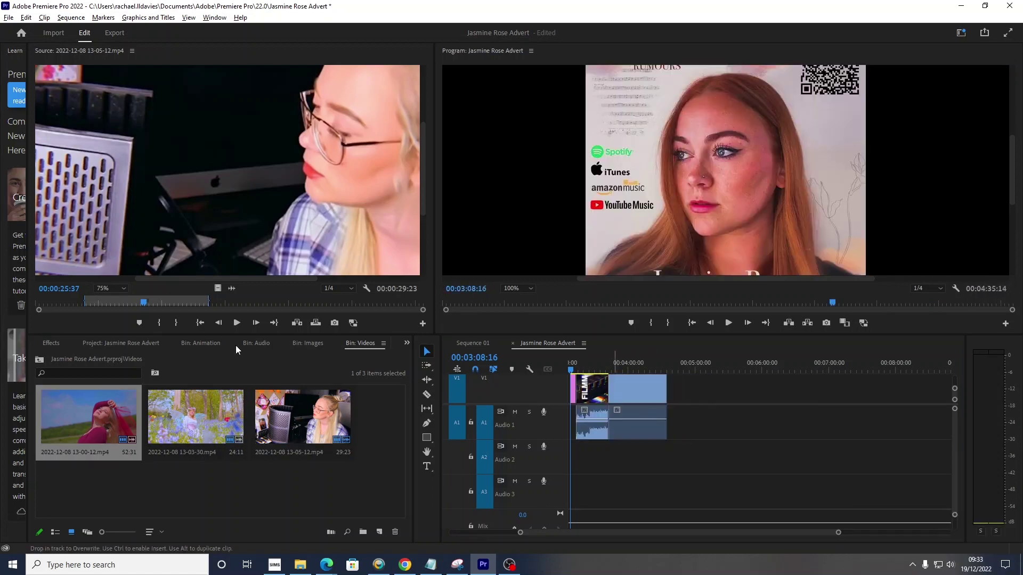
left_click(190, 343)
left_click_drag(120, 418, 671, 389)
Add Sultry.jpg and StarGazer.jpg from the Images bin to the end of V1, and return to the project's root.
left_click(143, 345)
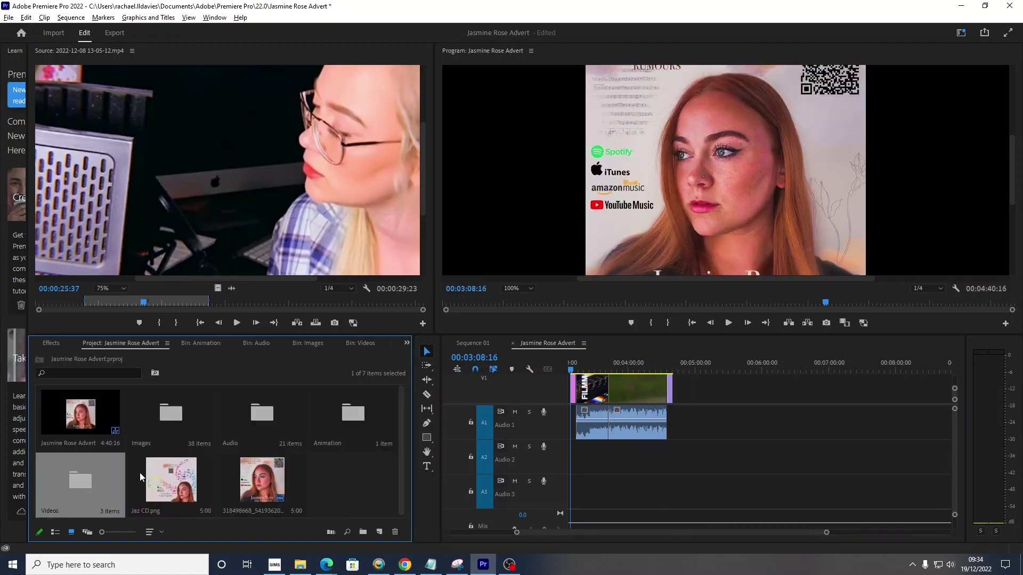
double_click(171, 425)
left_click_drag(344, 439, 674, 389)
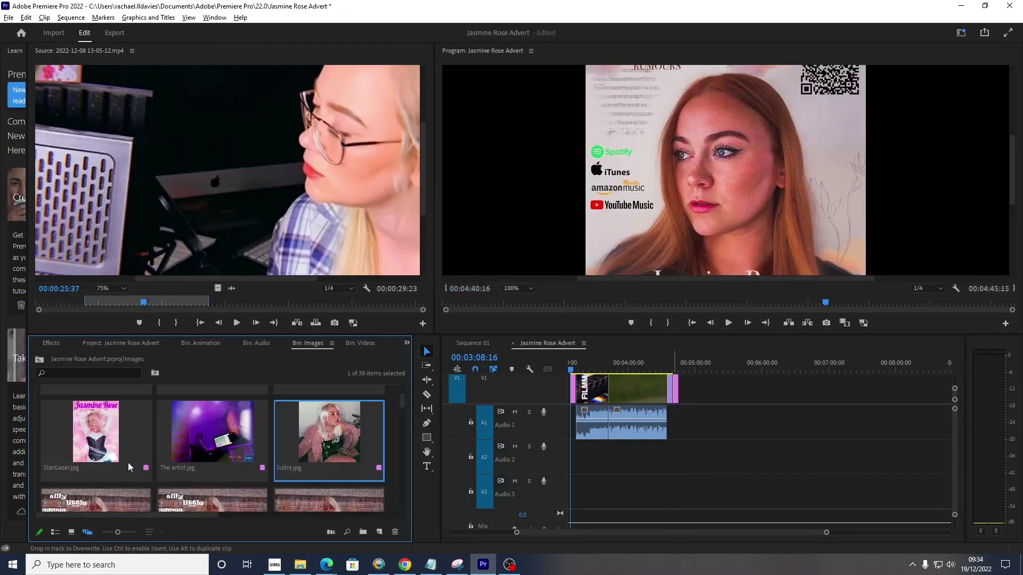
left_click_drag(105, 438, 681, 388)
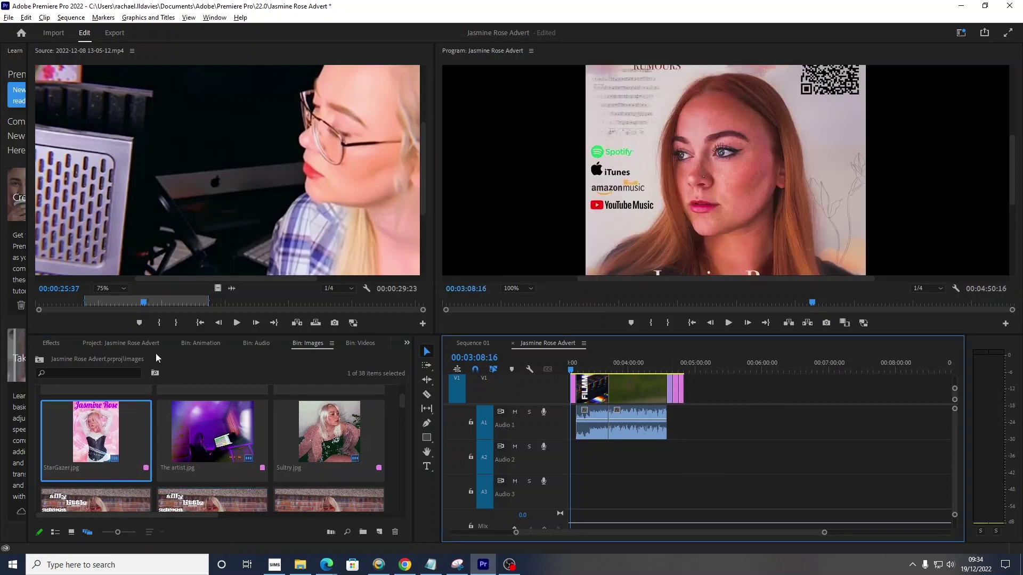
left_click(134, 345)
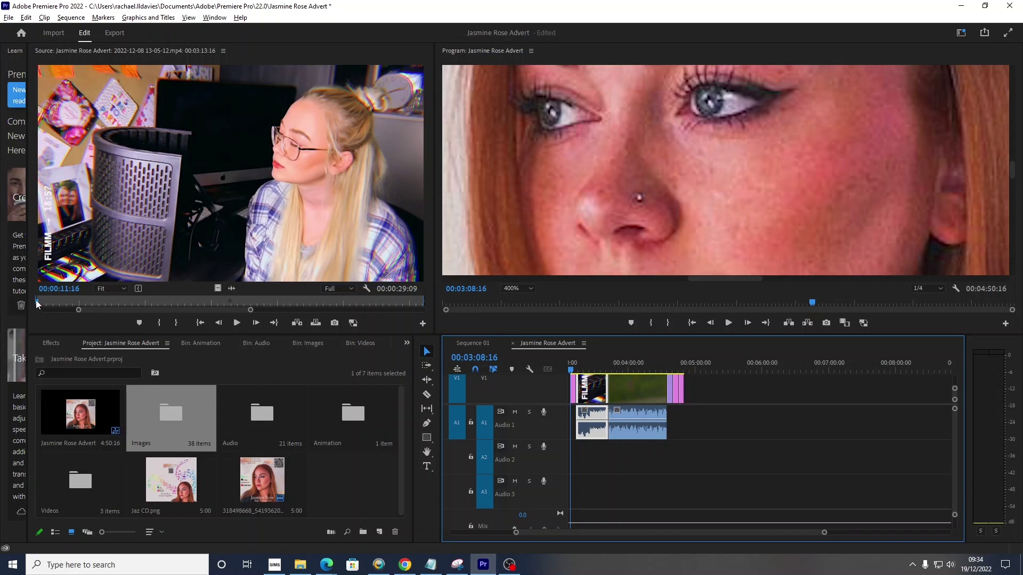
left_click(149, 276)
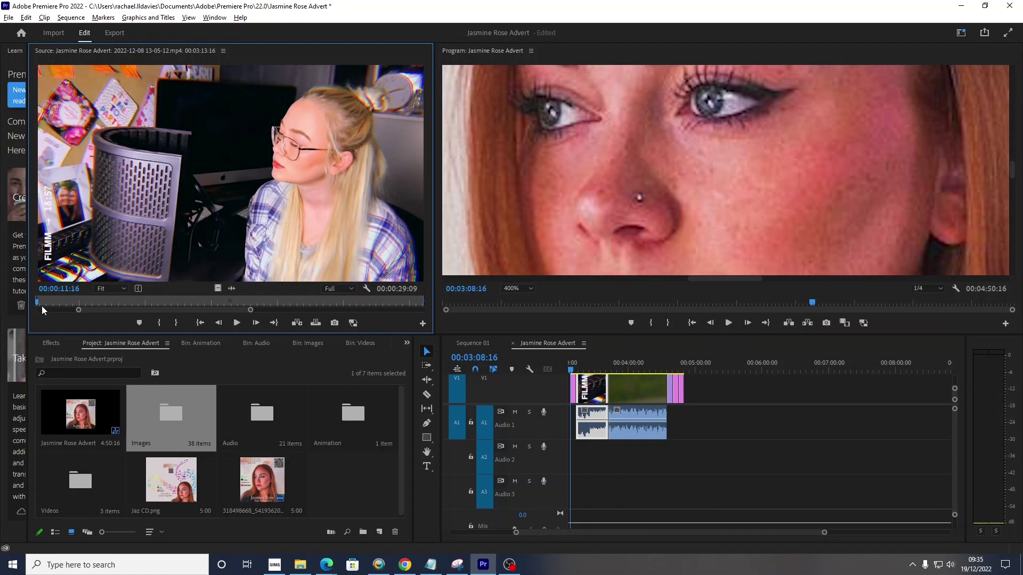
key("space")
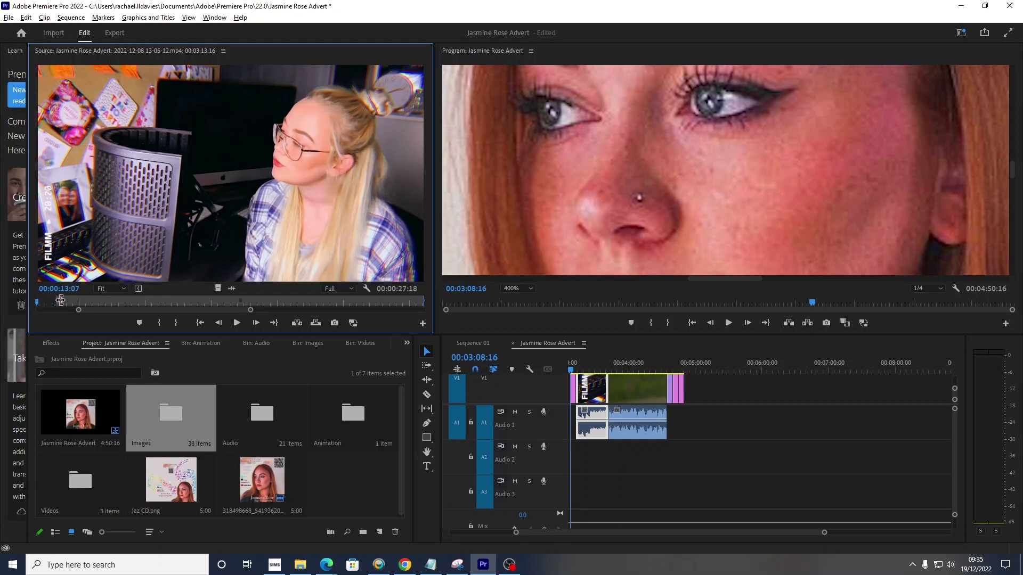
key("space")
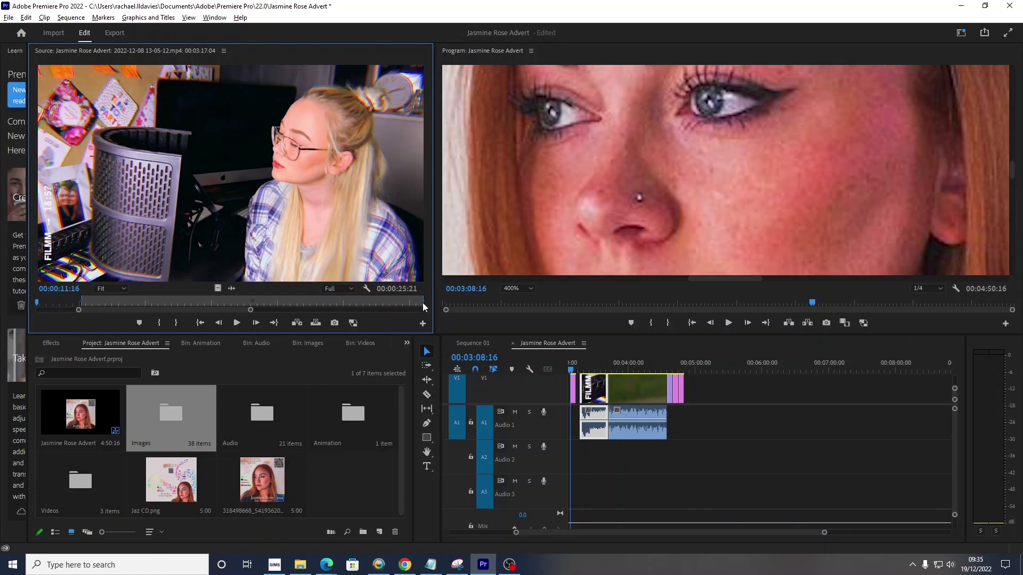
left_click_drag(426, 298, 110, 309)
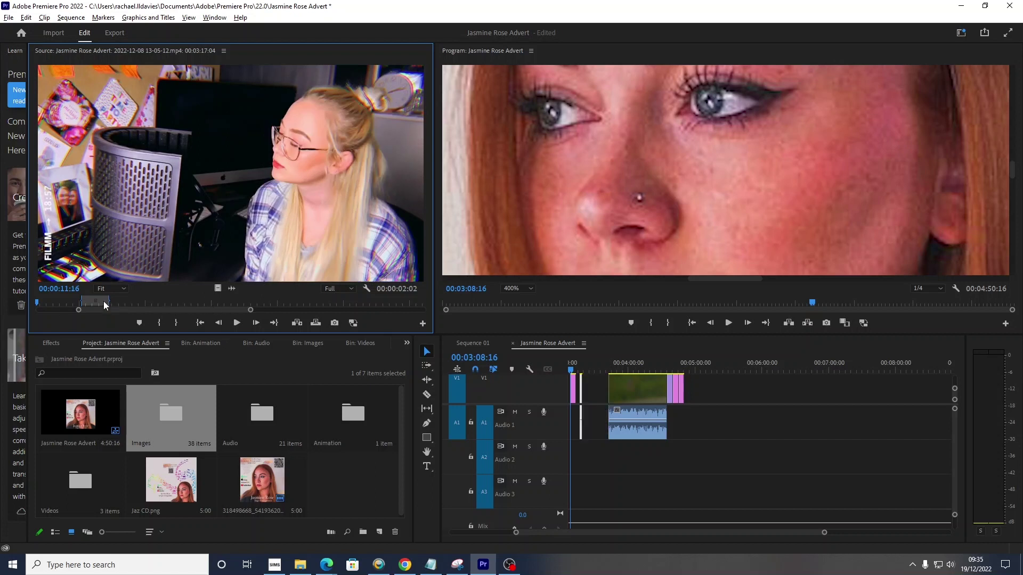
left_click(237, 323)
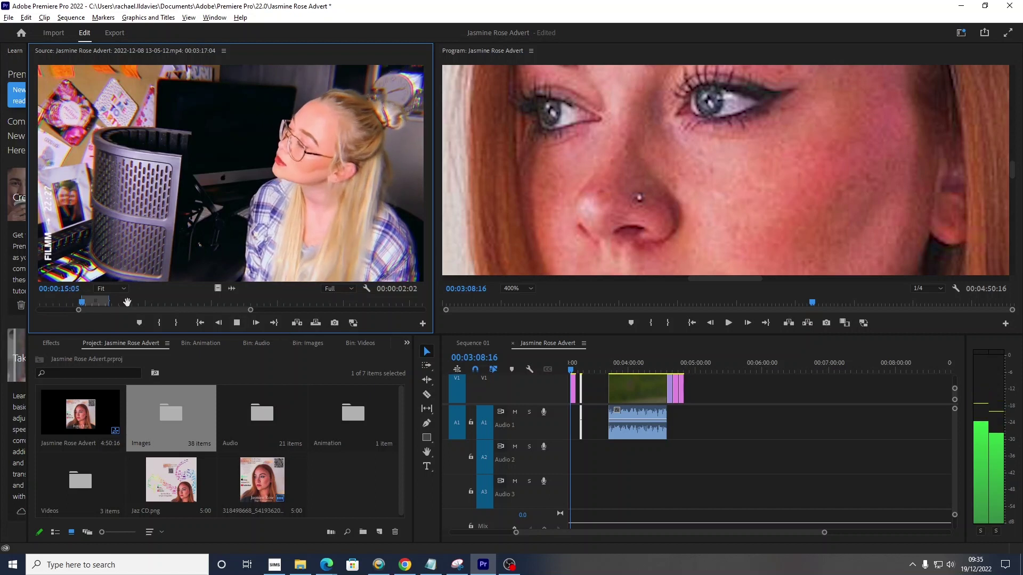
left_click(126, 303)
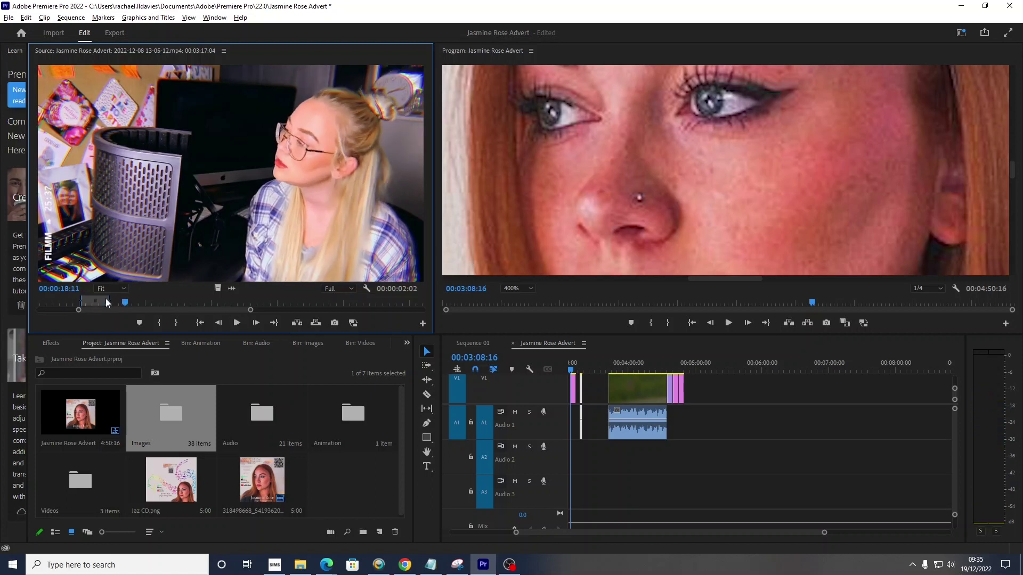
left_click_drag(110, 302, 196, 298)
left_click_drag(81, 301, 138, 300)
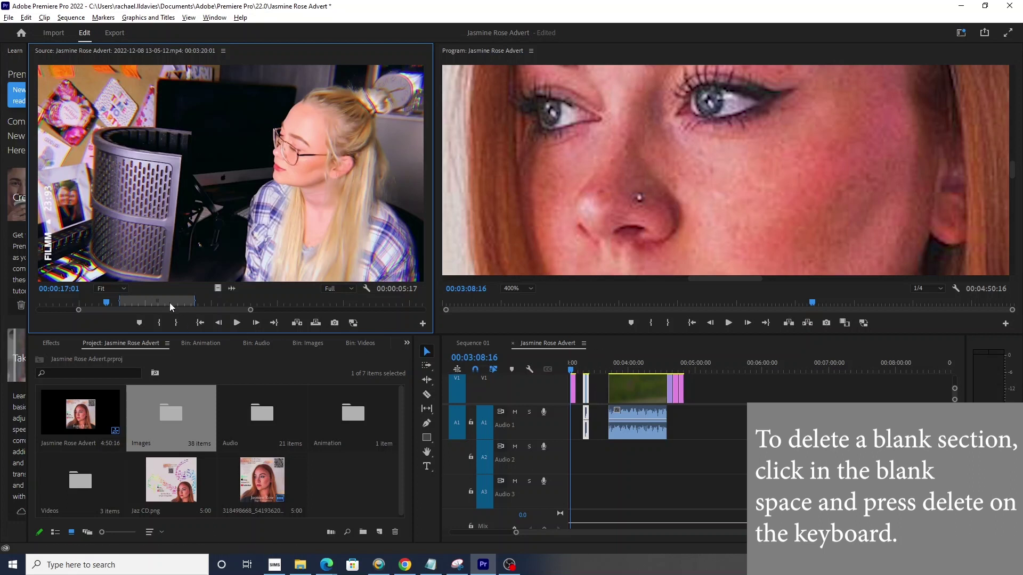
Close the gaps on both sides of the trimmed clip on the timeline, and play the sequence from 00:03:12:12 to check the join.
left_click_drag(586, 399, 586, 375)
left_click(584, 372)
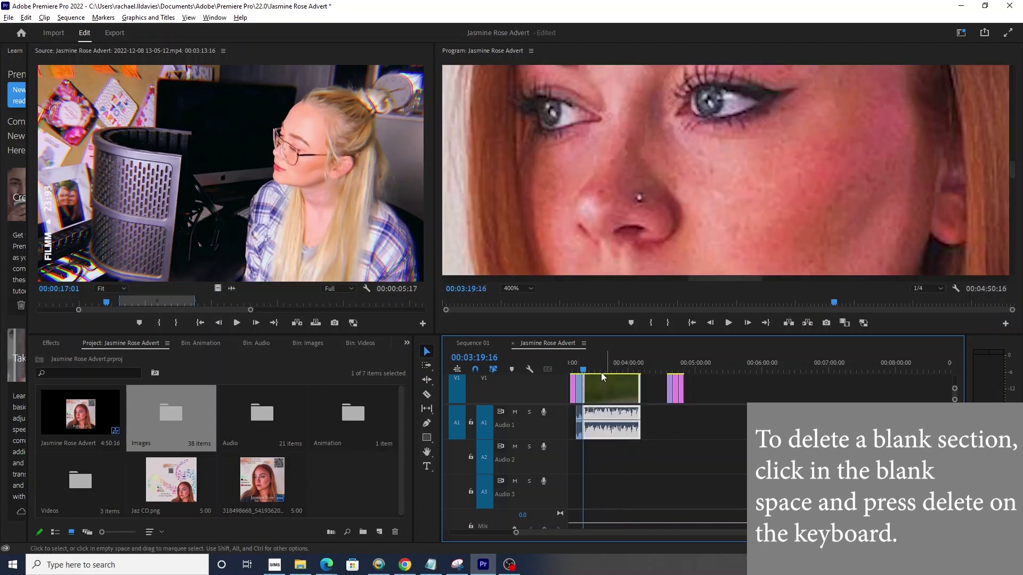
left_click(576, 368)
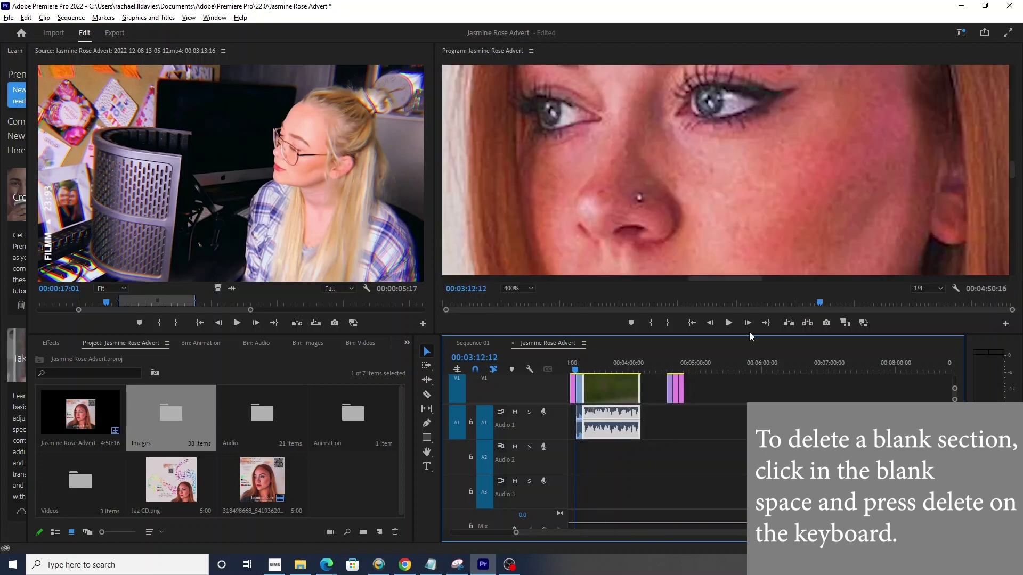
left_click(728, 322)
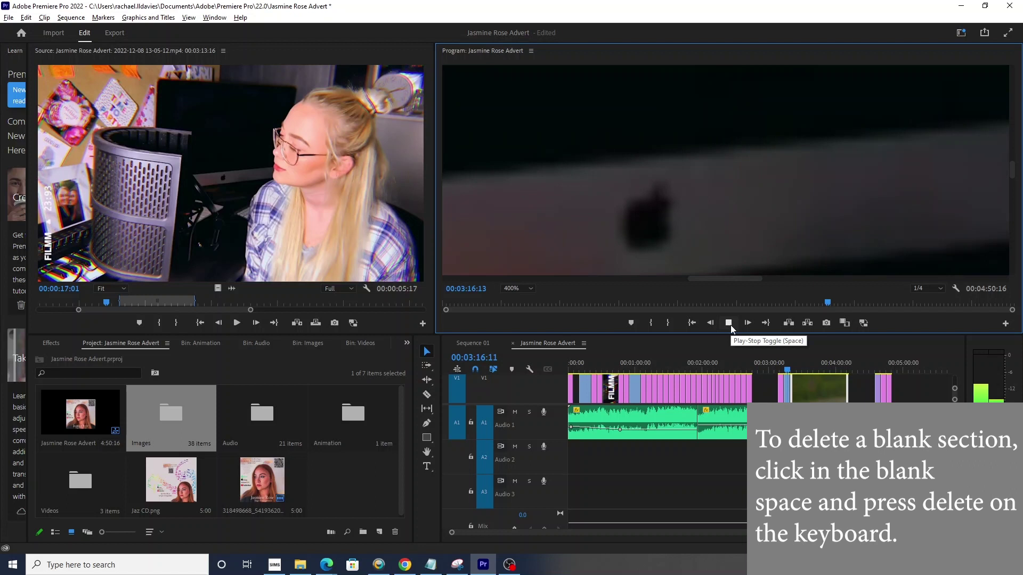
left_click(729, 323)
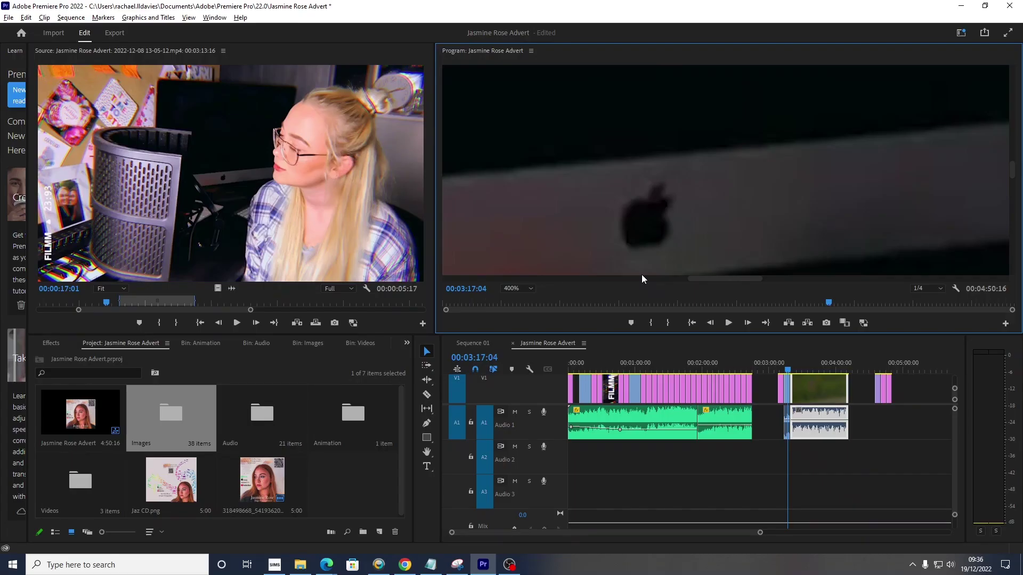
Set the Program Monitor zoom to Fit and play the sequence from 00:03:17:04 into the following red-veil clip.
left_click(532, 288)
left_click(513, 301)
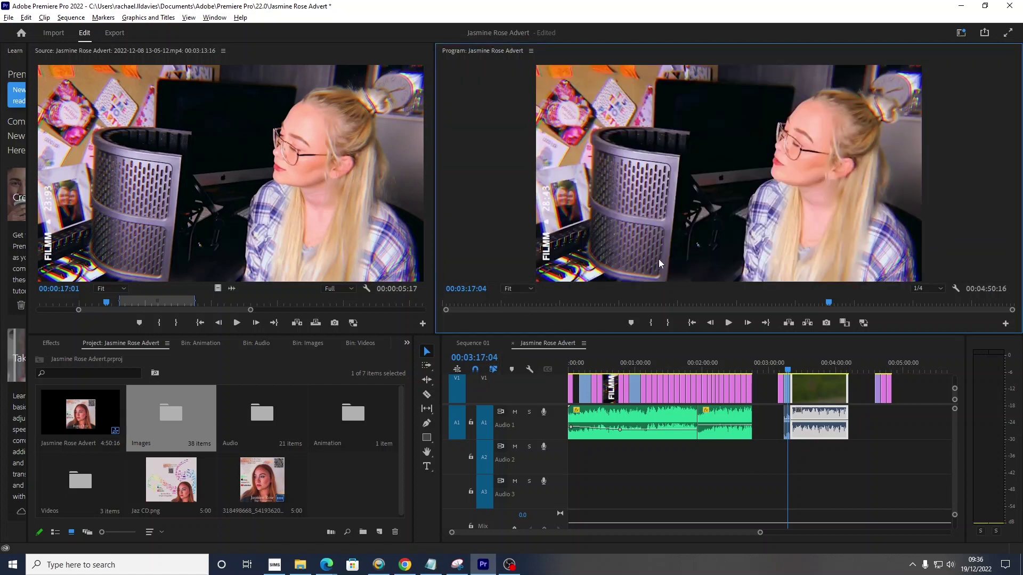
left_click(732, 322)
left_click(734, 324)
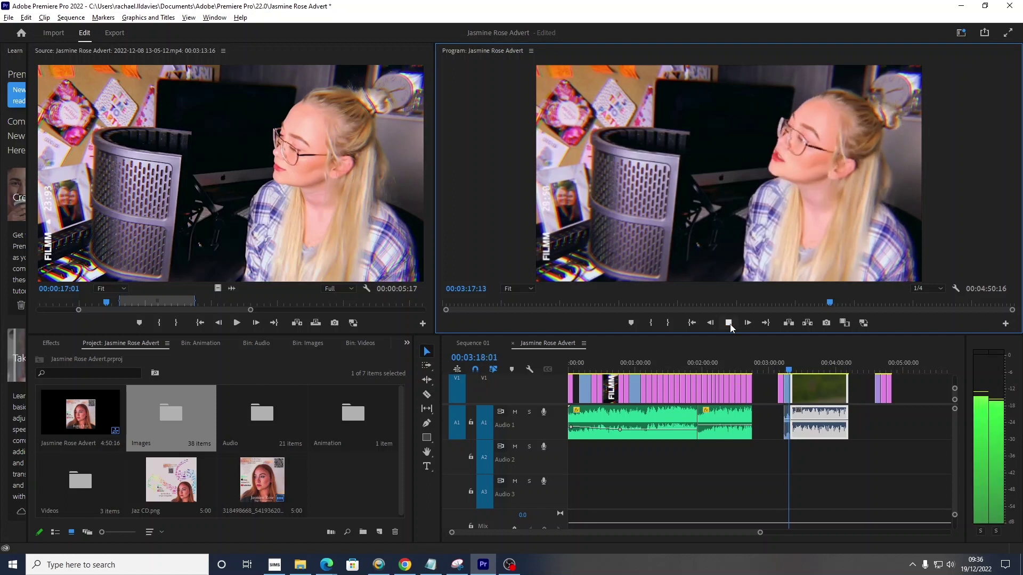
left_click(729, 324)
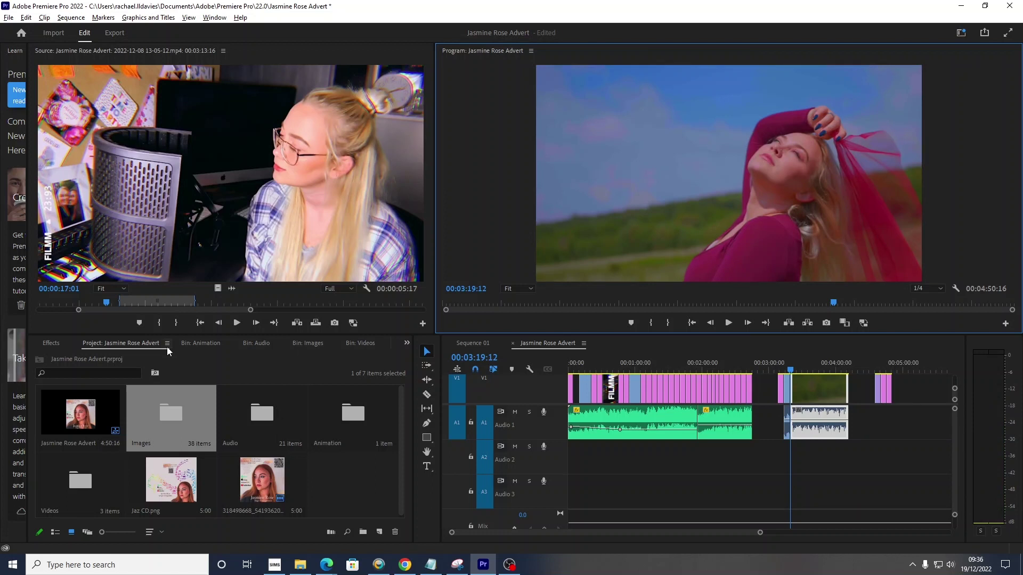
left_click(47, 345)
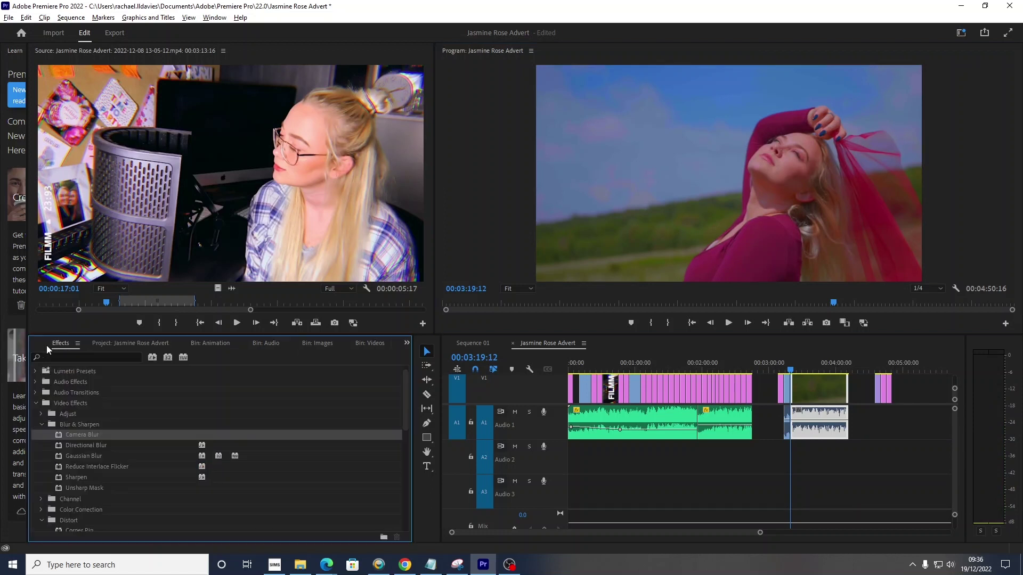
left_click(213, 18)
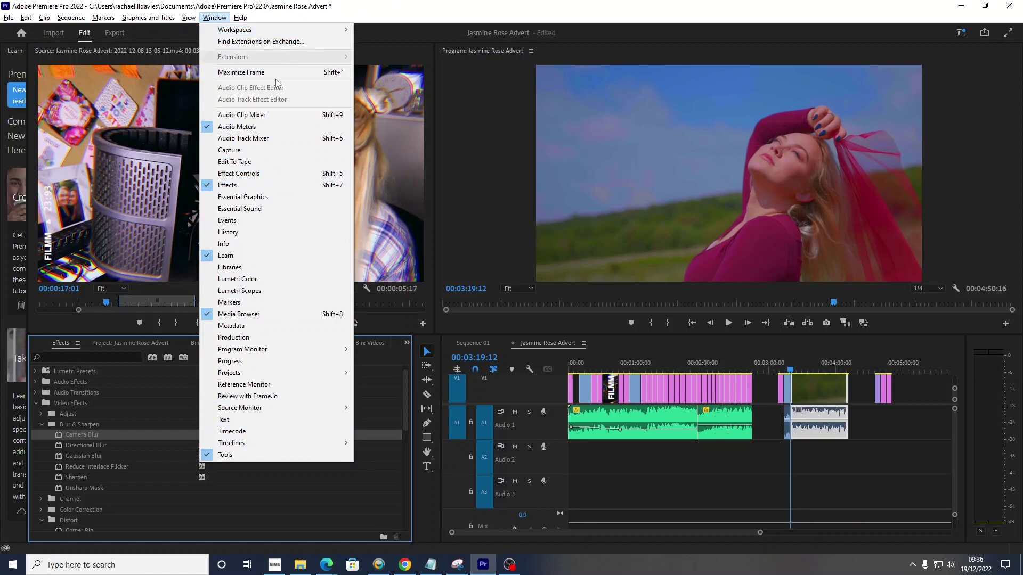
left_click(367, 16)
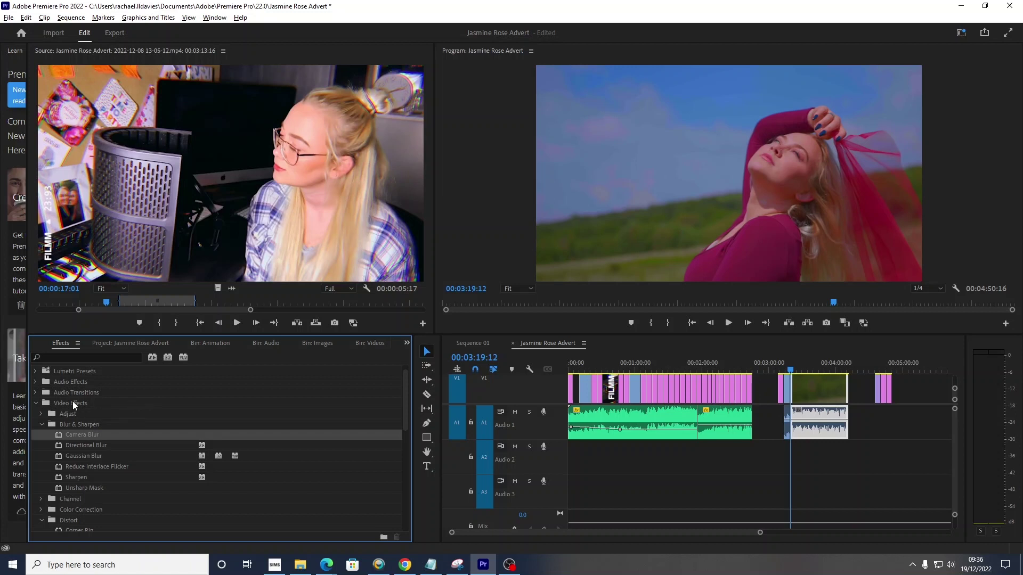
scroll(71, 398, "up", 1)
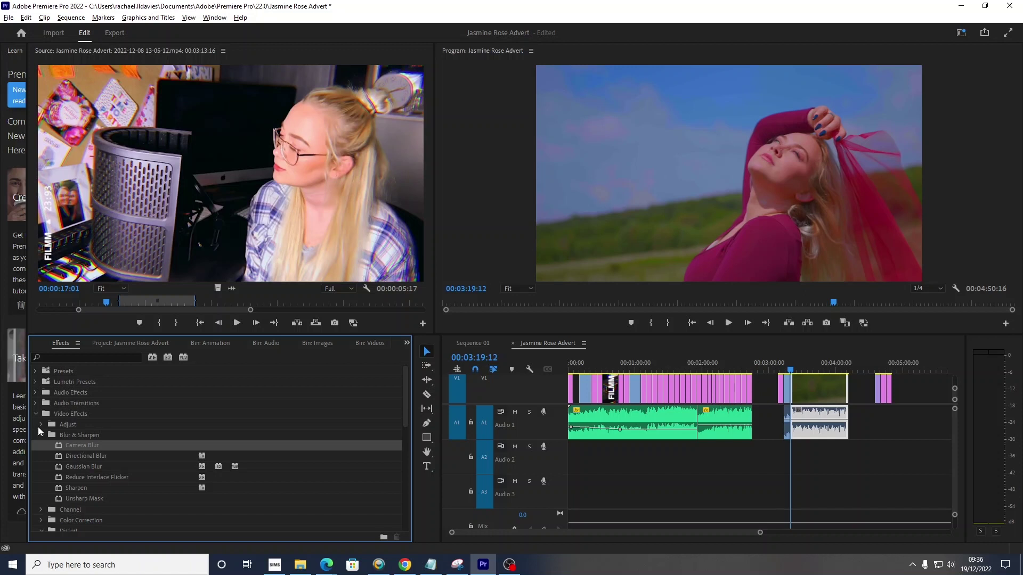
left_click_drag(82, 446, 788, 393)
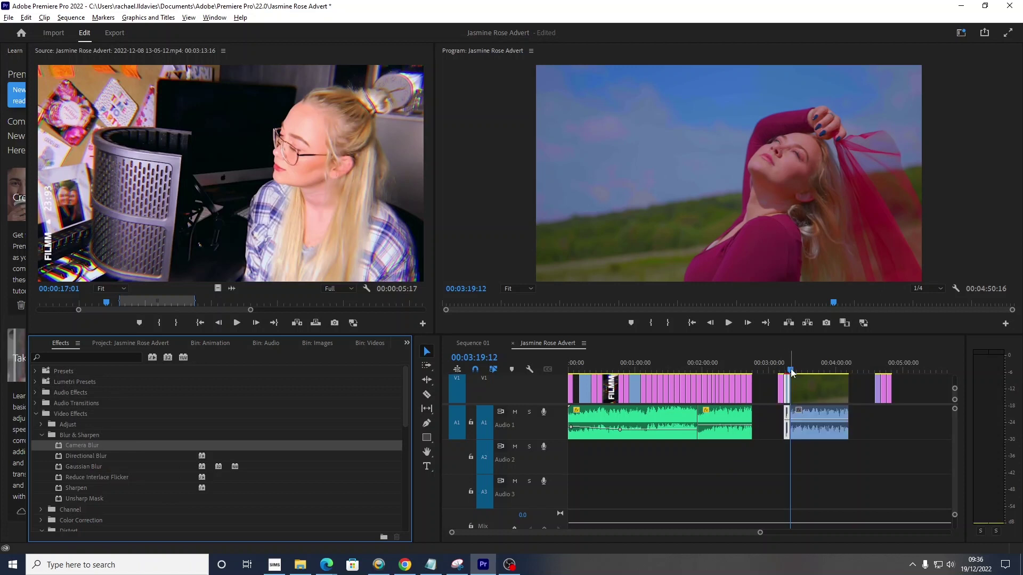
Play back the trimmed clip in the sequence to examine the camera blur.
left_click(783, 371)
left_click(728, 323)
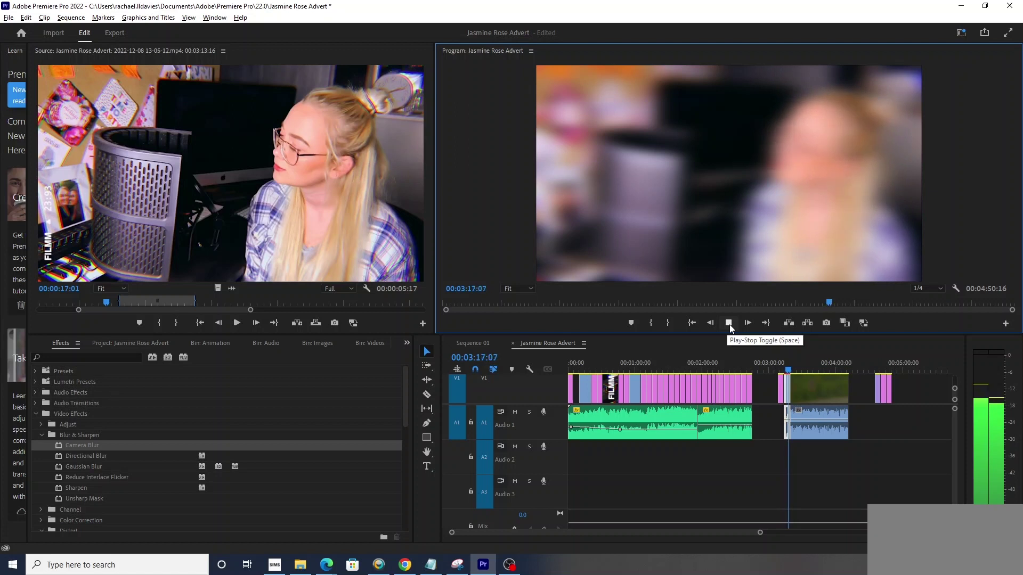
left_click(729, 323)
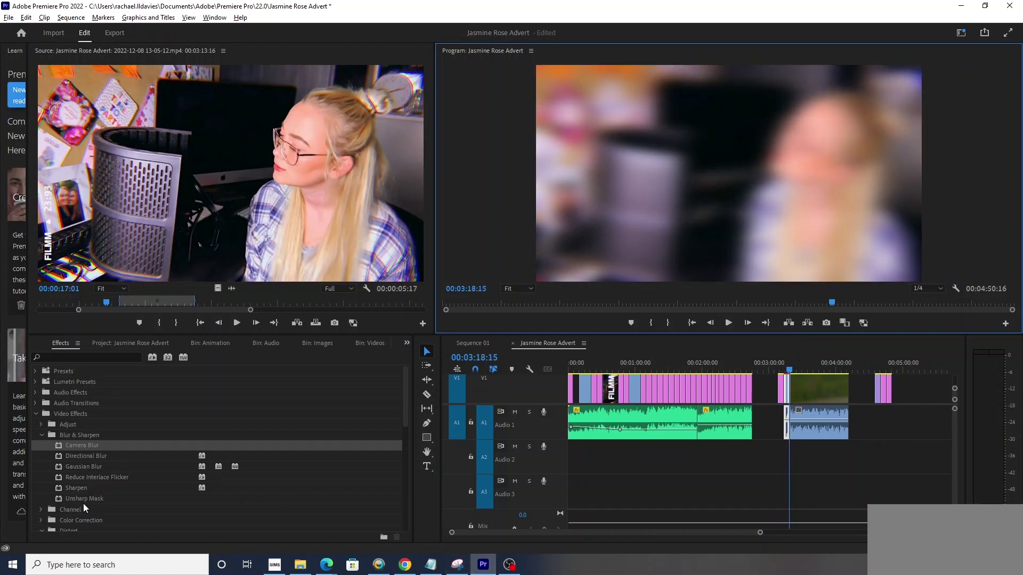
left_click(42, 510)
scroll(120, 507, "down", 5)
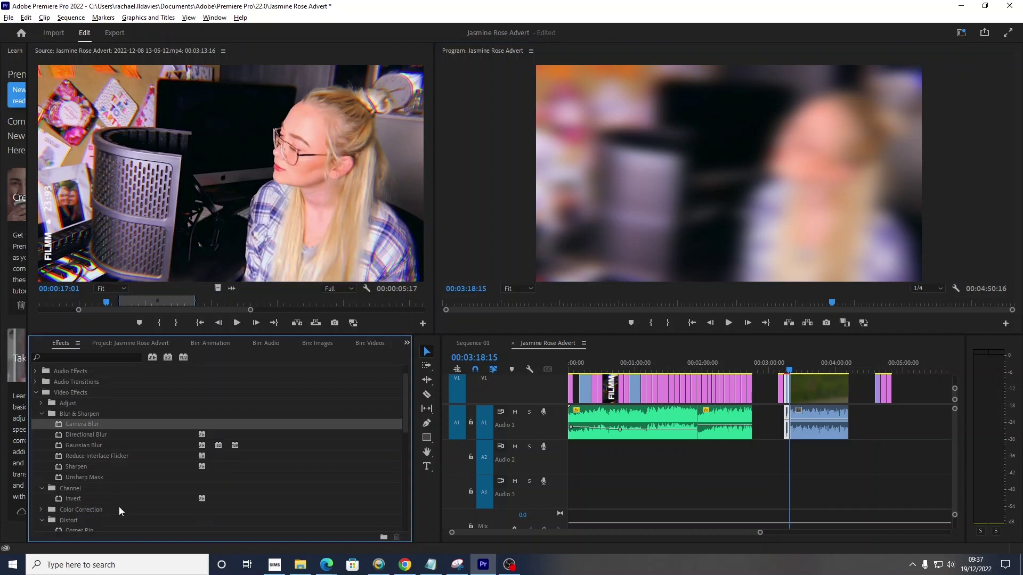
scroll(119, 506, "up", 3)
scroll(121, 507, "up", 2)
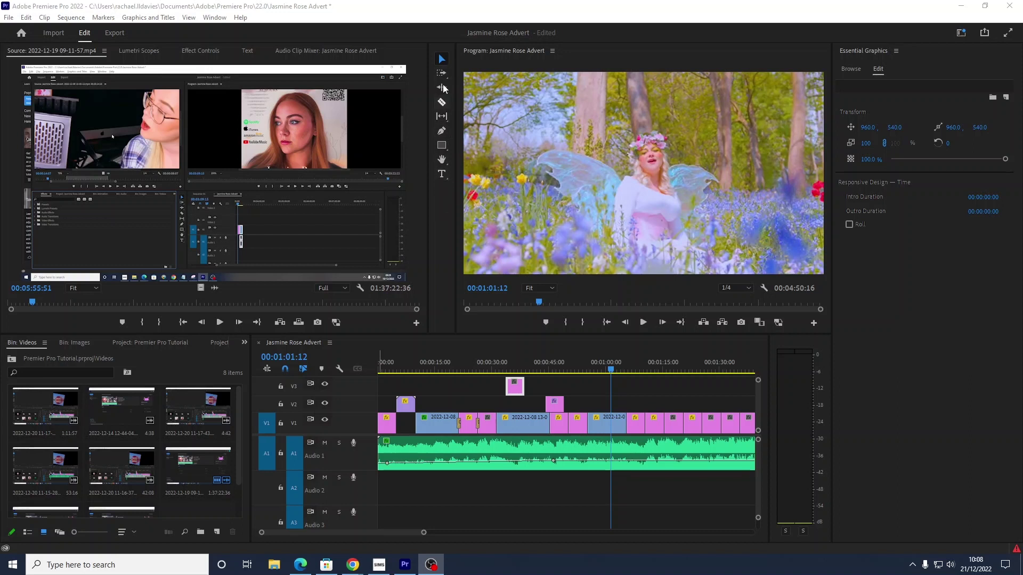
Cut the fairy video clip on V1 and the audio clip on A1 with the Razor Tool at about 00:01:04:18.
mouse_move(520, 393)
left_mouse_down()
mouse_move(468, 388)
mouse_move(533, 388)
mouse_move(497, 387)
mouse_move(525, 393)
mouse_move(529, 410)
mouse_move(522, 392)
left_mouse_up()
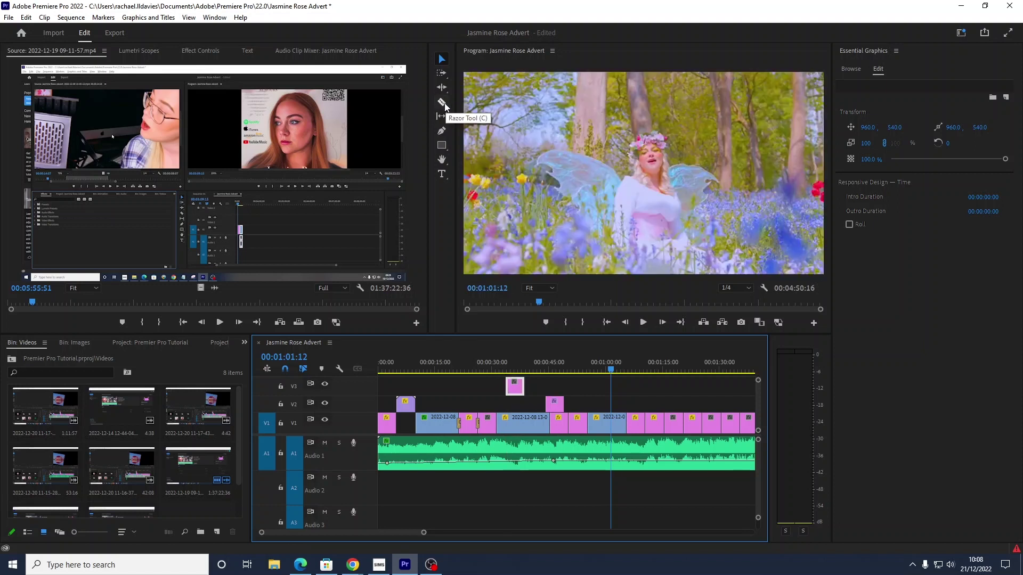
left_click(606, 370)
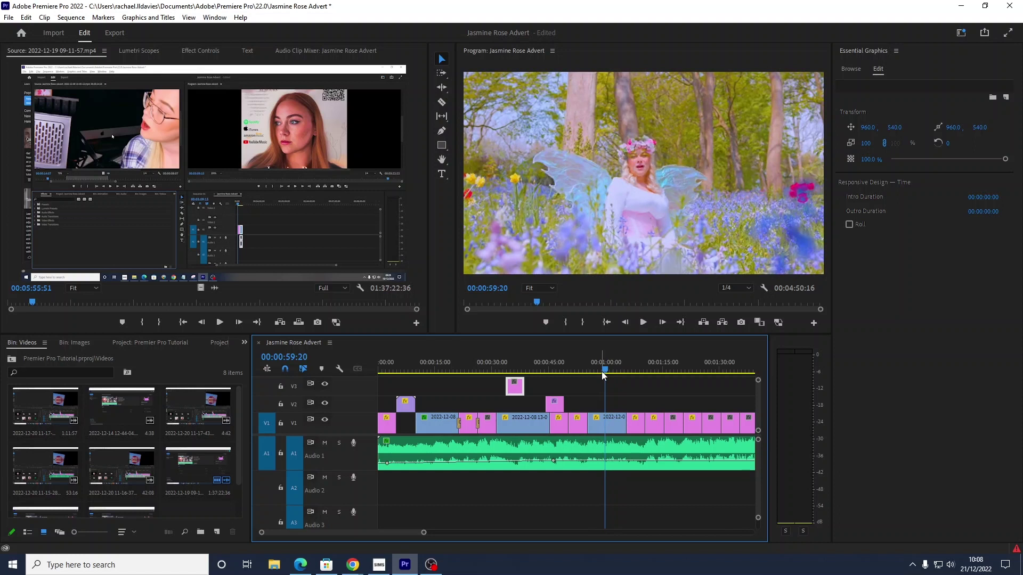
left_click(613, 371)
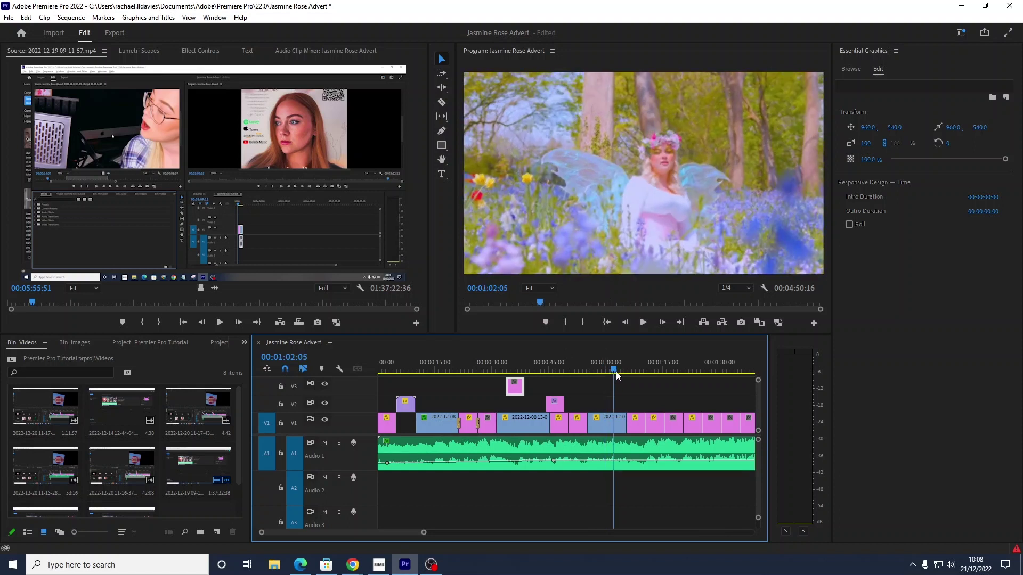
left_click_drag(616, 371, 624, 375)
left_click(441, 102)
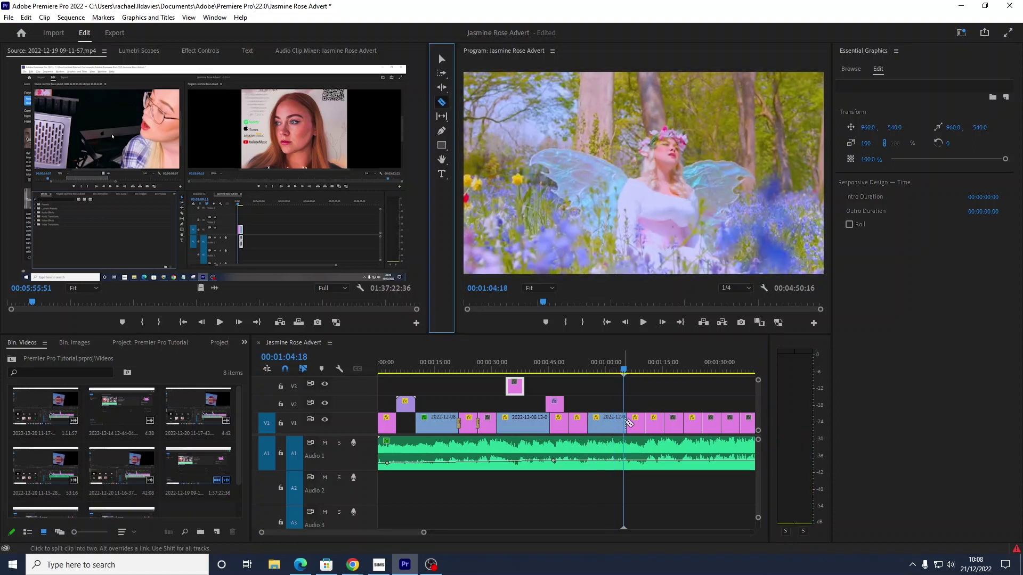
left_click(625, 426)
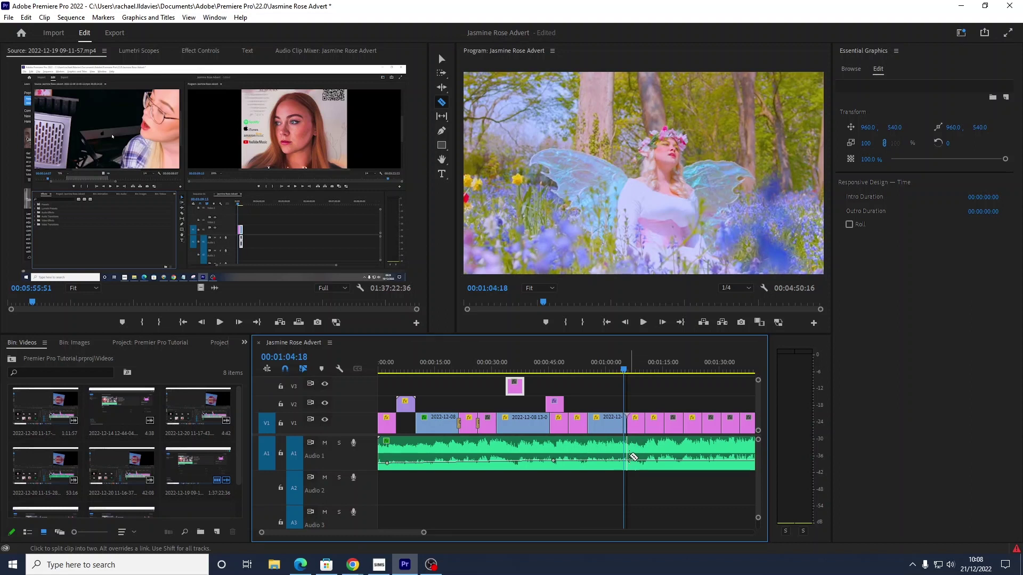
left_click(626, 454)
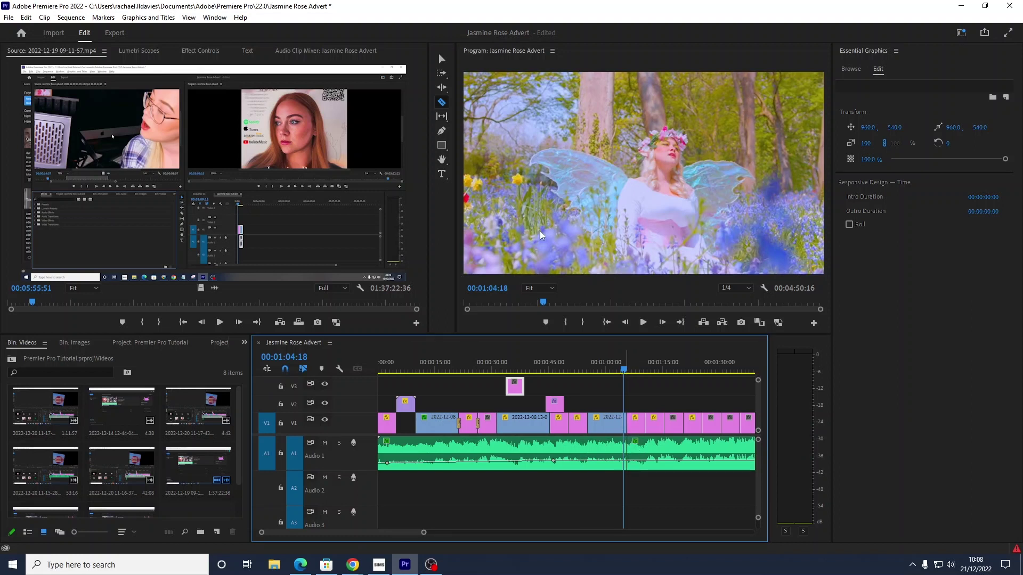
Delete the short leftover video and audio pieces after 00:01:04:18 and close the gap before music editing.jpg.
left_click(441, 58)
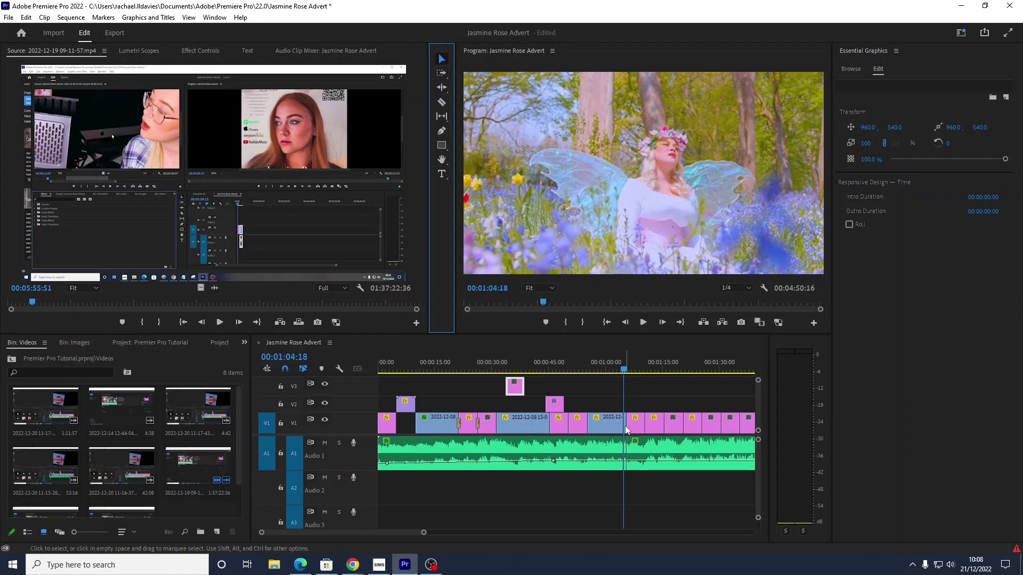
left_click(629, 461)
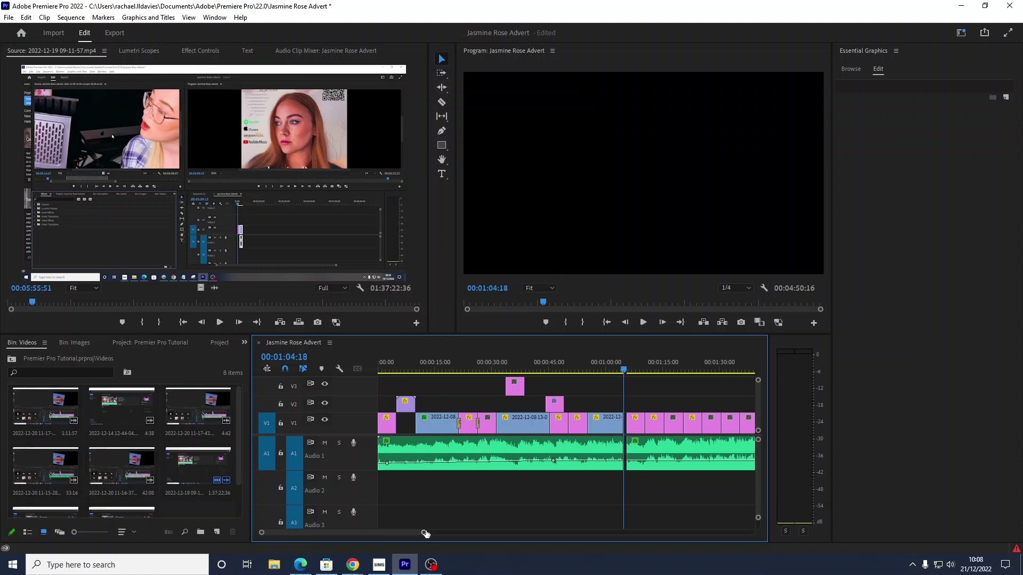
left_click_drag(425, 533, 350, 532)
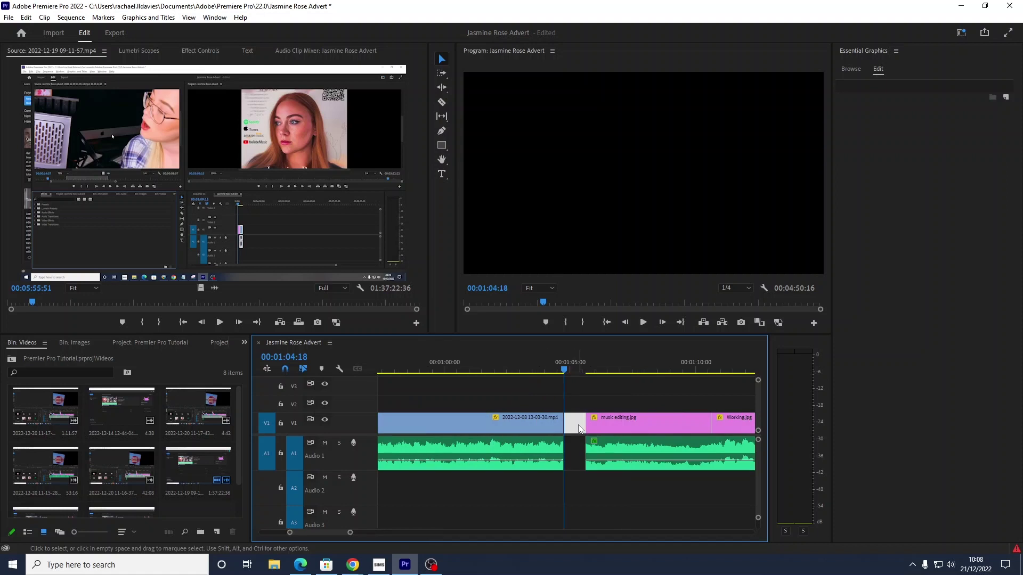
key("Delete")
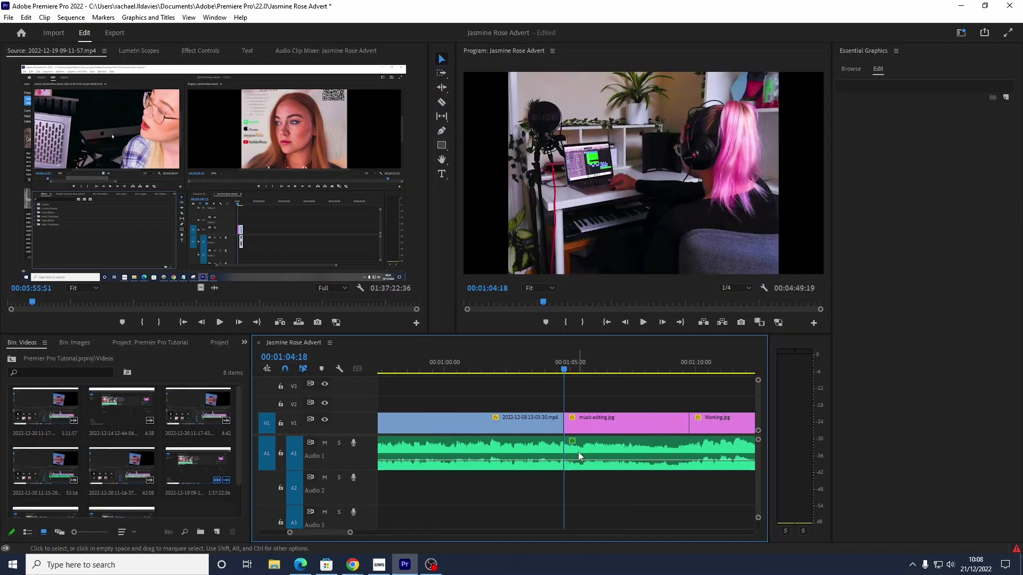
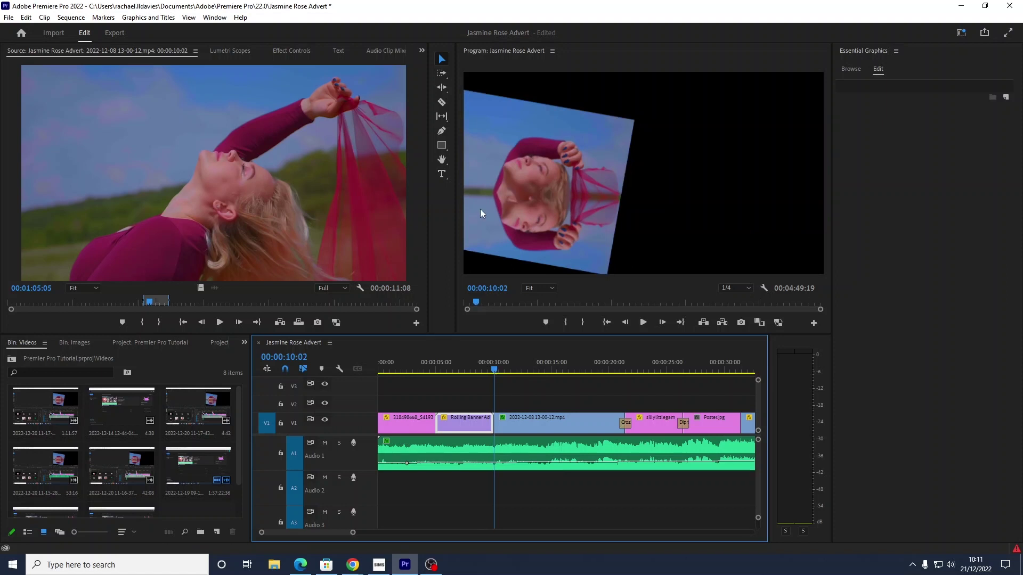
Add the text "Sweet Love" in the black area of the frame at 00:00:10:02 with the Type tool.
left_click(442, 175)
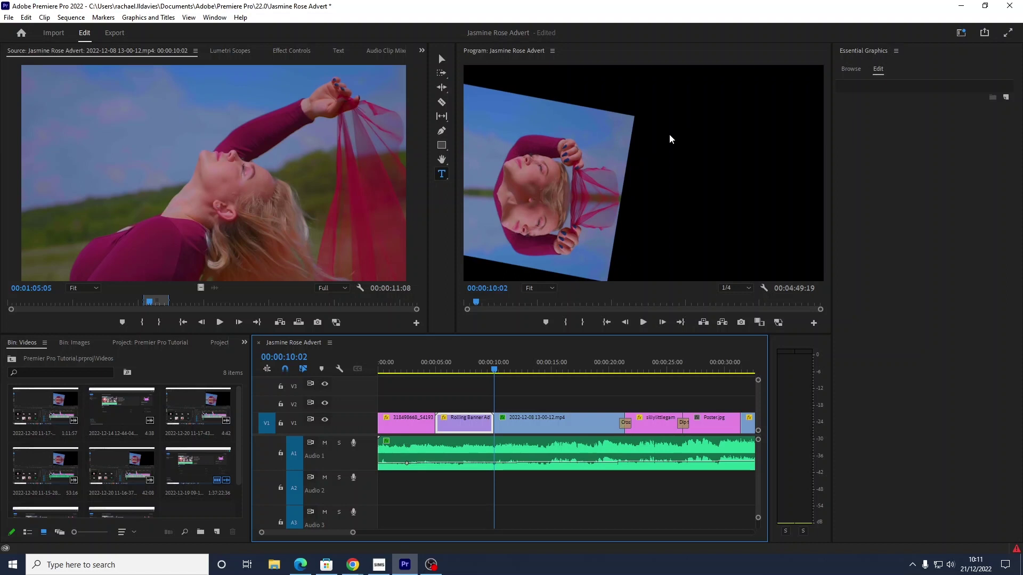
left_click(670, 139)
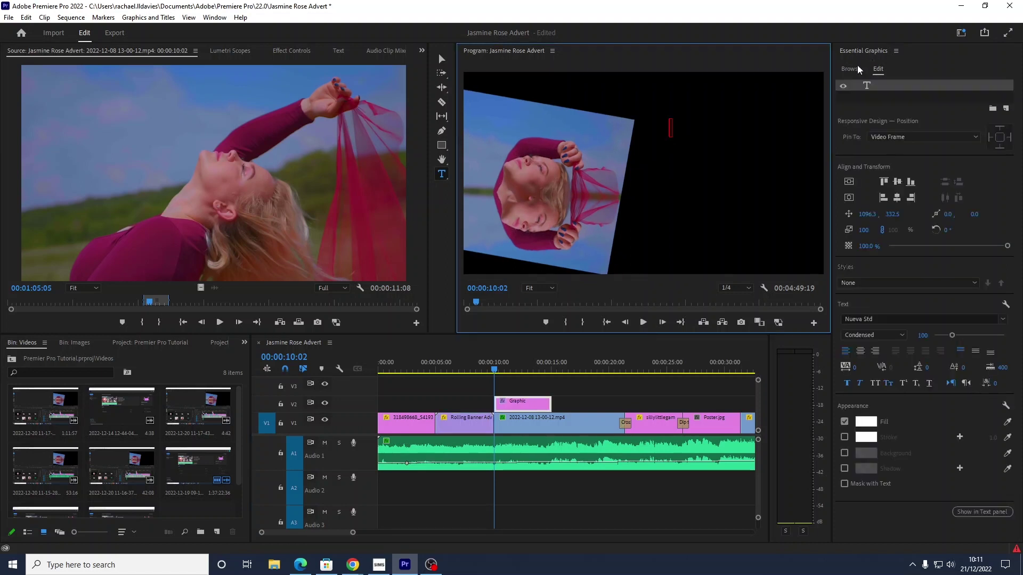
type("Sweet Lov")
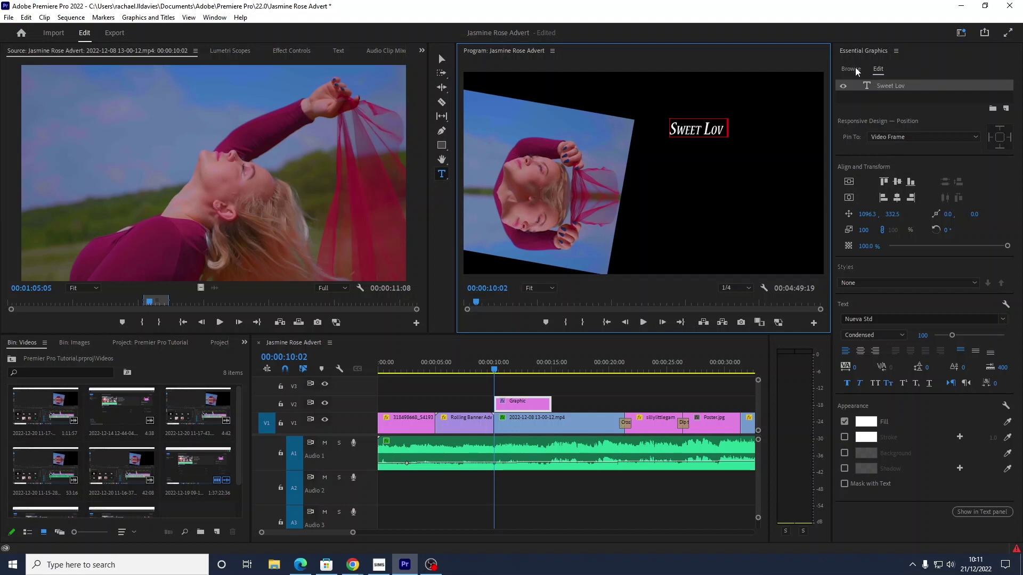
type("e")
Browse the fonts for the "Sweet Love" text, then format it in all caps, centre-aligned, at size 127.
left_click(1003, 319)
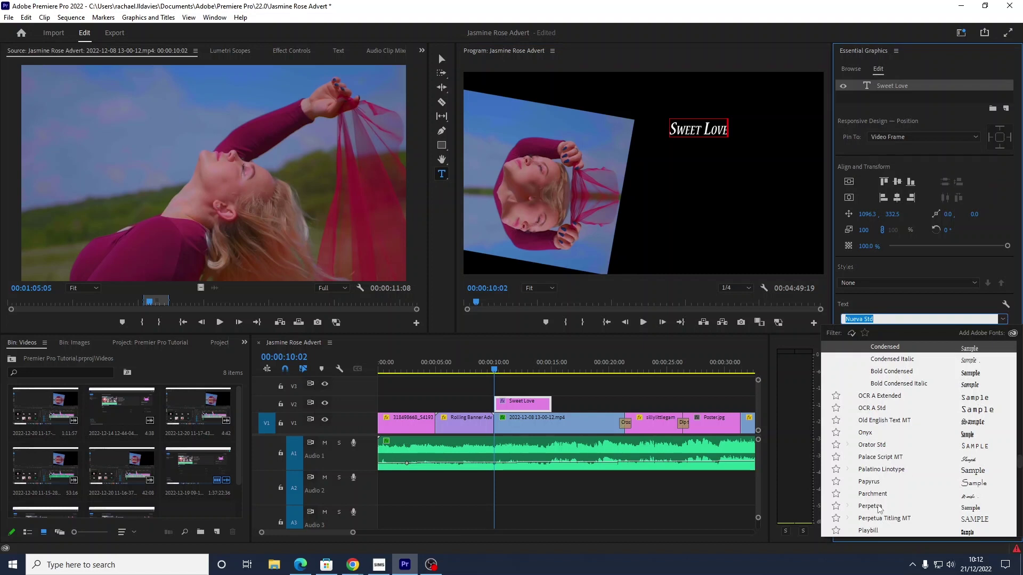
key("Escape")
key("Escape")
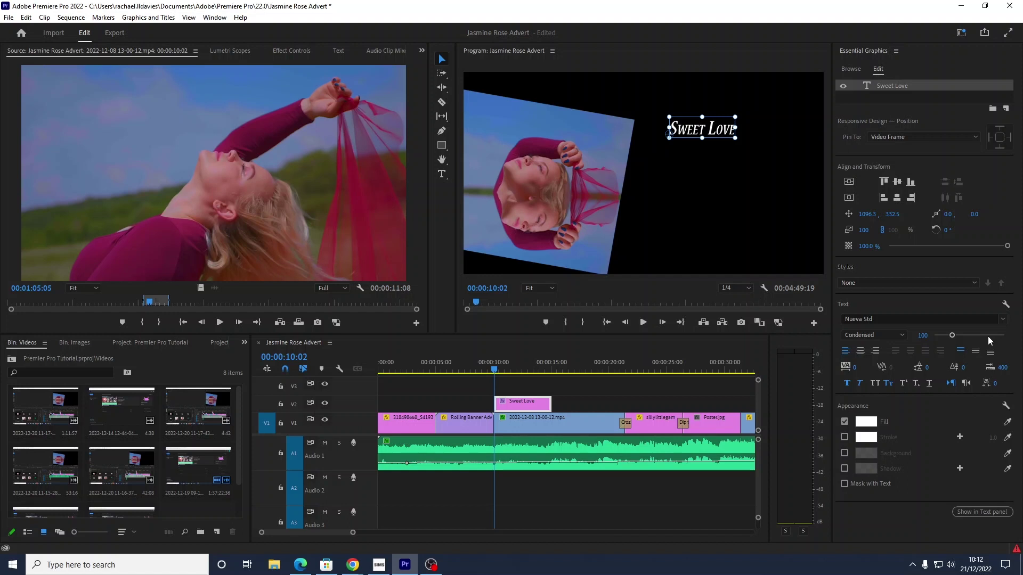
left_click(905, 383)
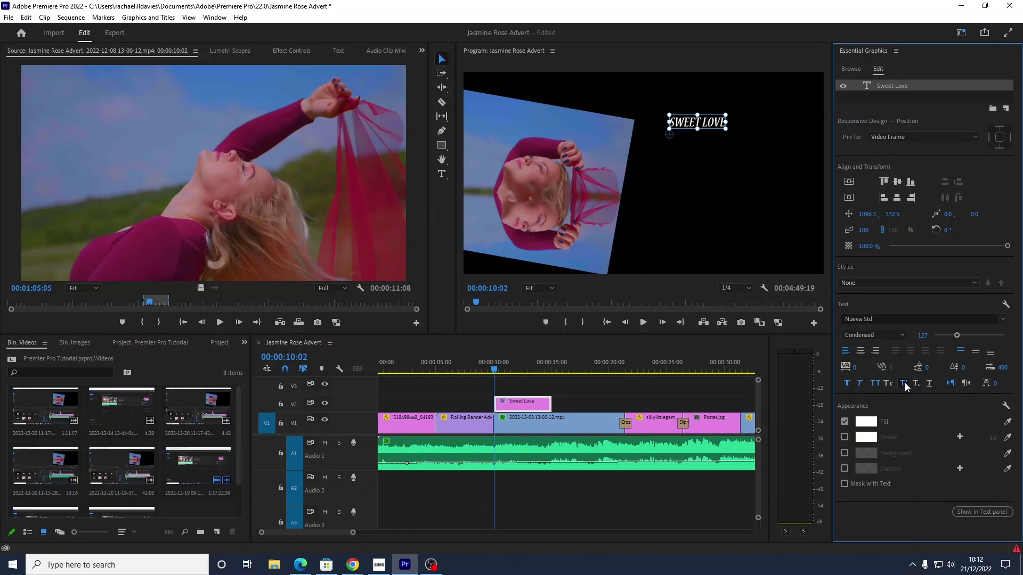
left_click(904, 382)
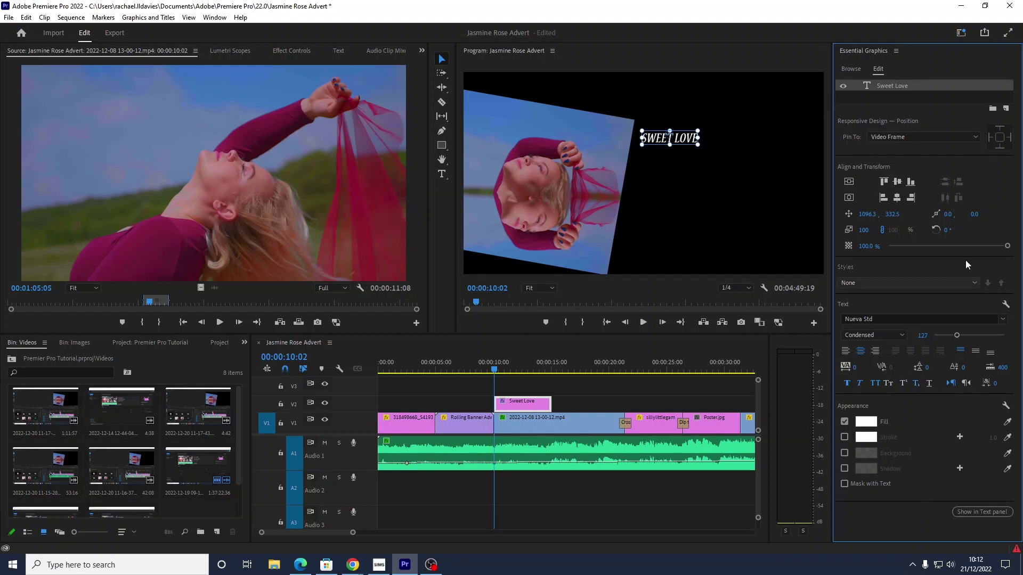
Rotate the "Sweet Love" text 50°, enlarge it to 181% and move it to about 1469.3, 463.6.
left_click(947, 229)
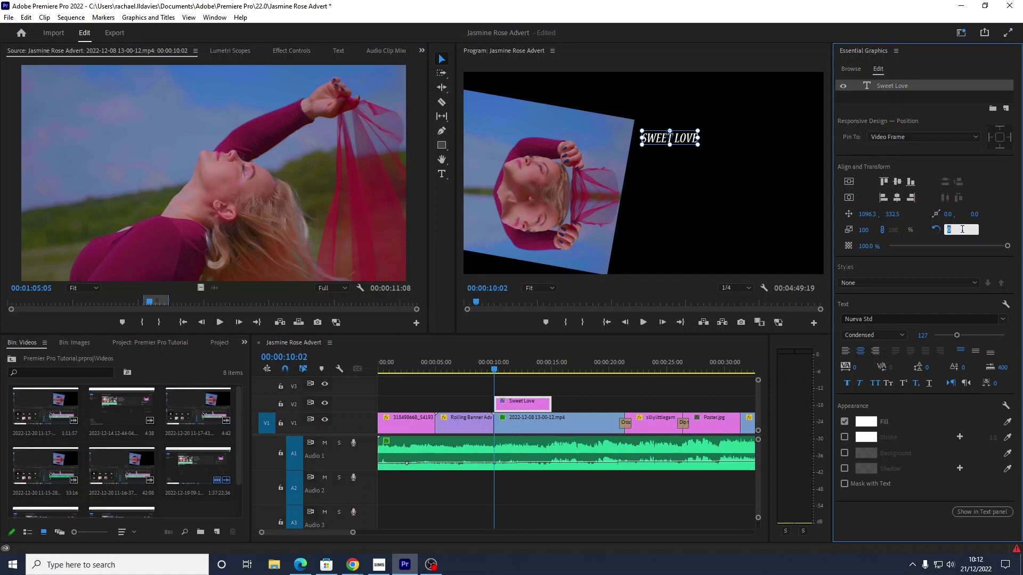
type("50")
key("Return")
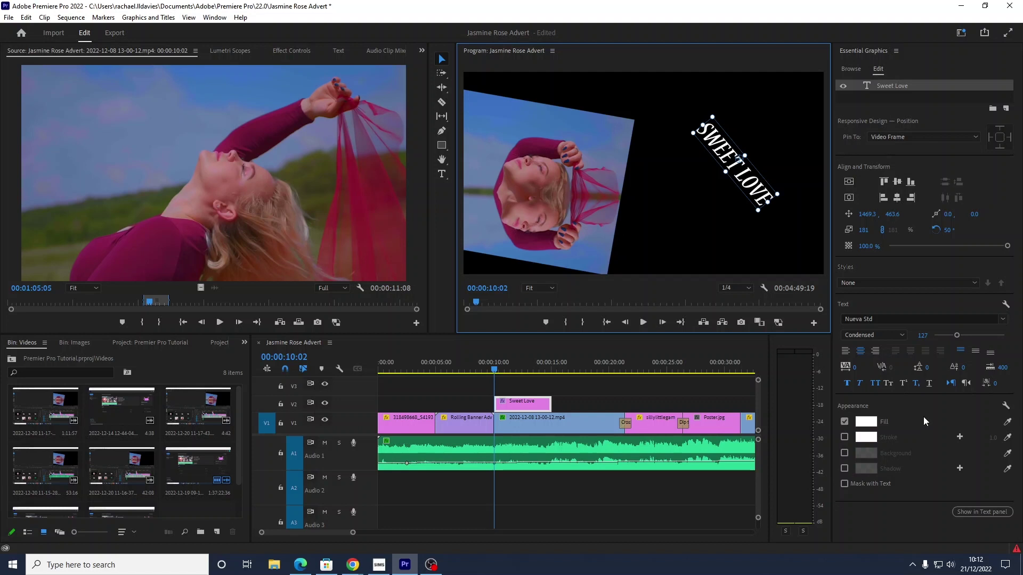
left_click(214, 19)
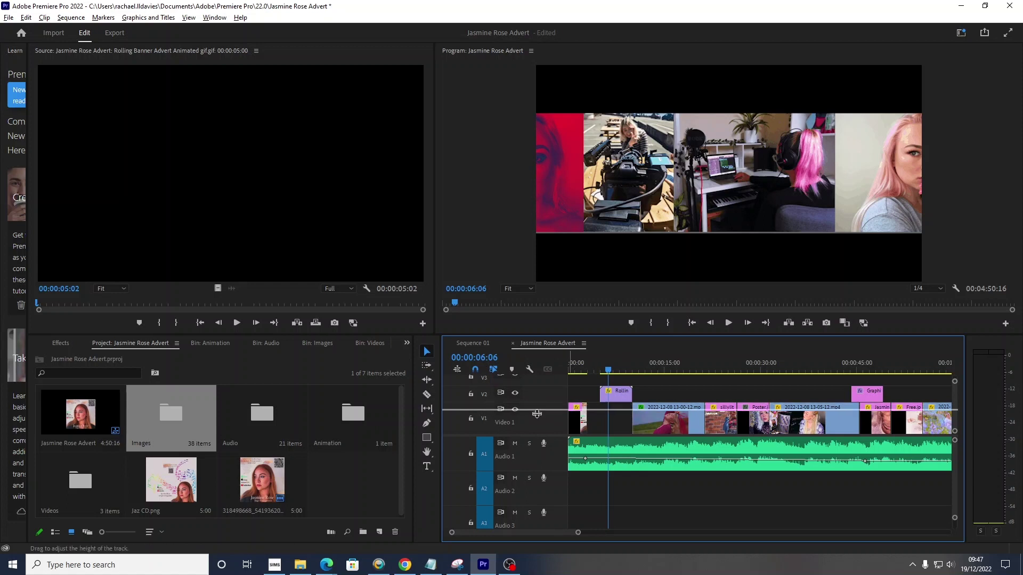
Reduce the Video 1 track height and play the sequence from the start into the Rolling Banner Advert animation.
mouse_move(538, 418)
left_mouse_down()
mouse_move(539, 406)
mouse_move(547, 415)
left_mouse_up()
mouse_move(577, 533)
left_mouse_down()
mouse_move(690, 534)
mouse_move(578, 541)
mouse_move(623, 531)
mouse_move(587, 530)
mouse_move(623, 529)
left_mouse_up()
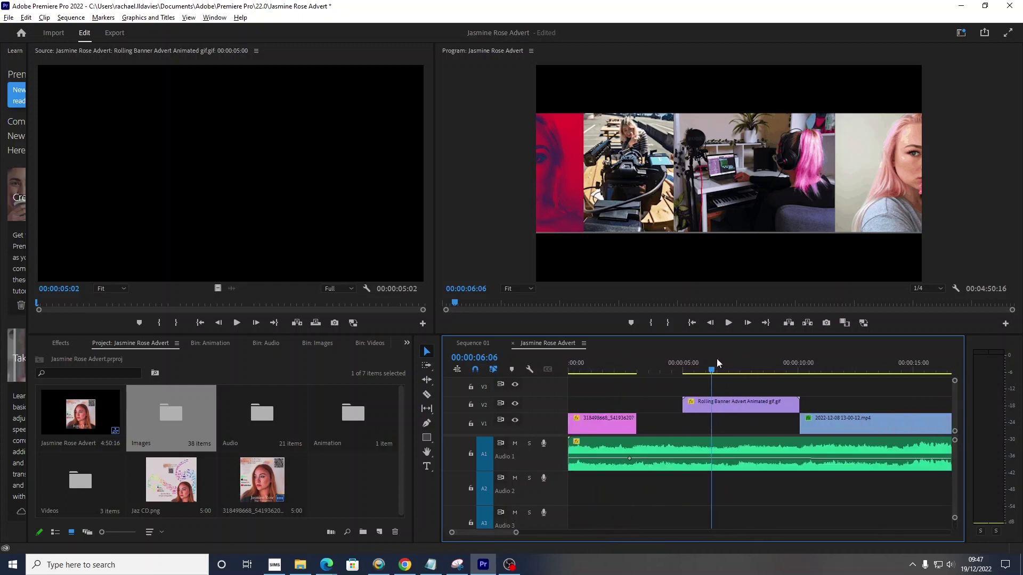
left_click_drag(574, 375, 570, 376)
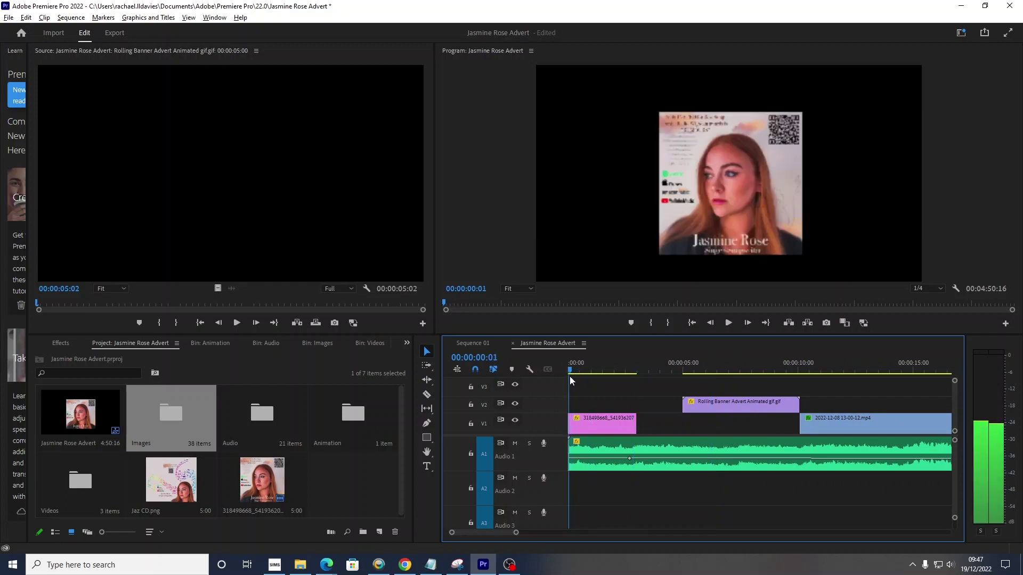
left_click(730, 323)
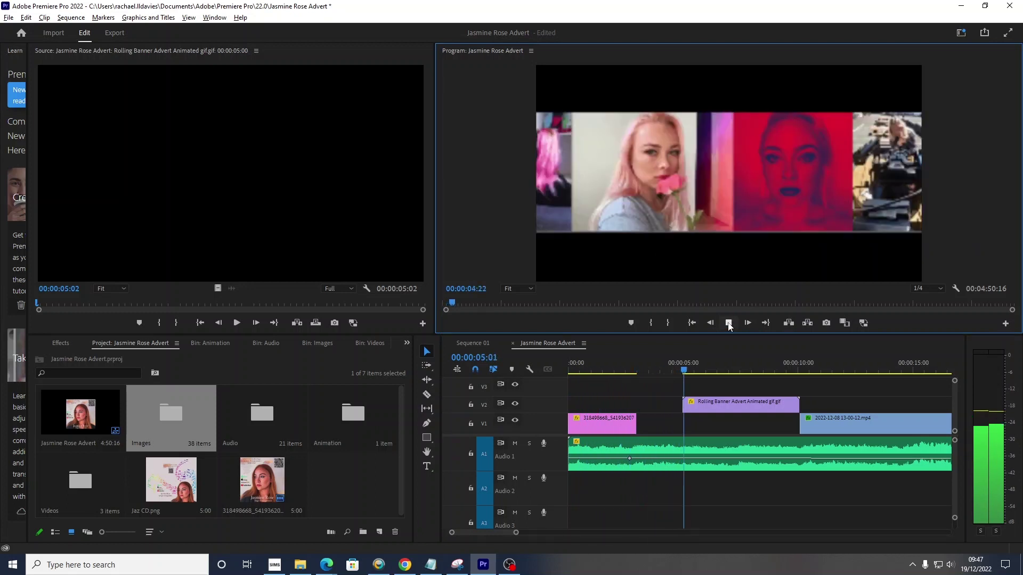
left_click(728, 323)
Add the text "Jasmine Rose Official" with the Type tool at 00:00:03:00, right after the opening image.
left_click(426, 467)
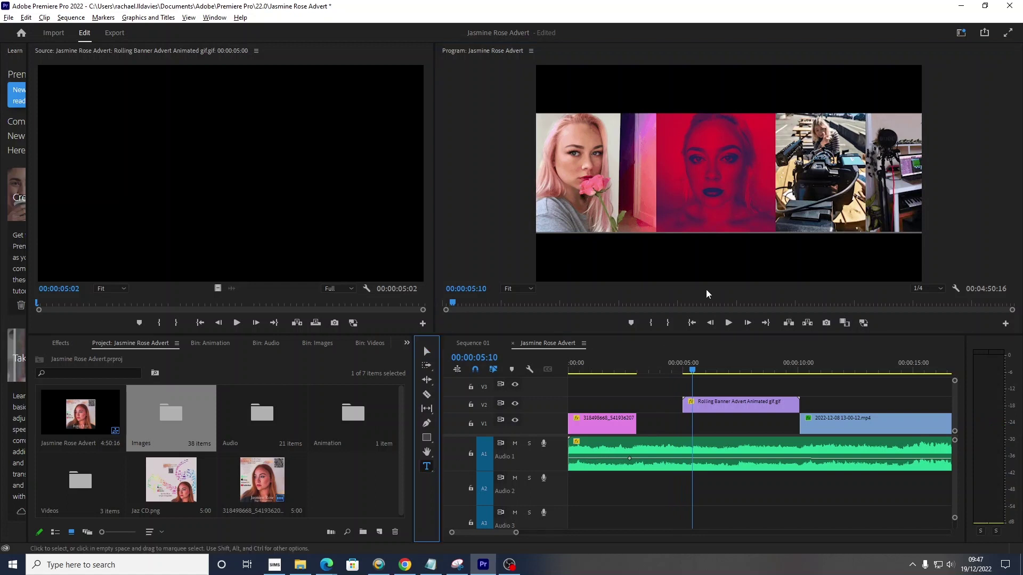
left_click_drag(668, 374, 640, 372)
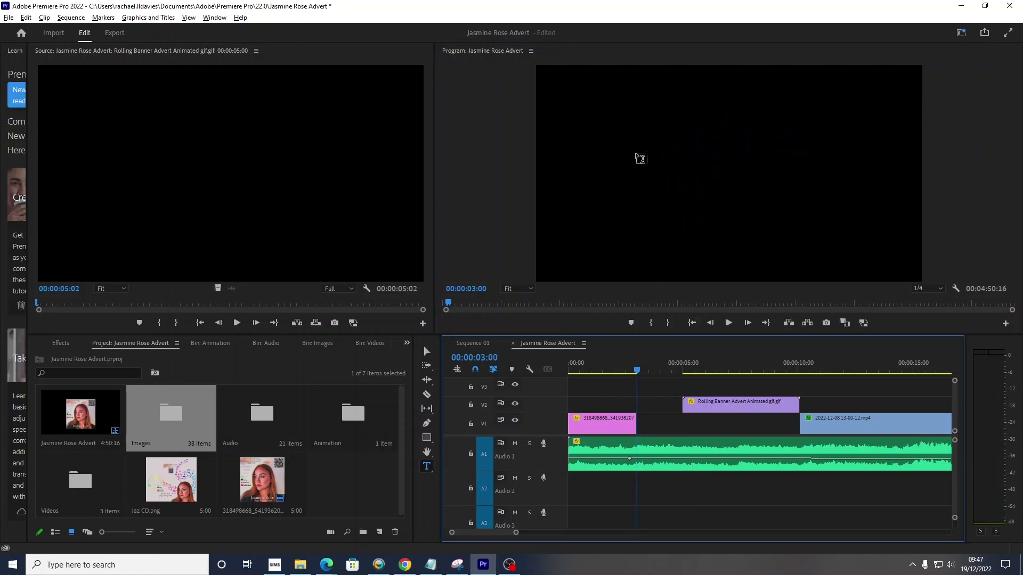
left_click(716, 139)
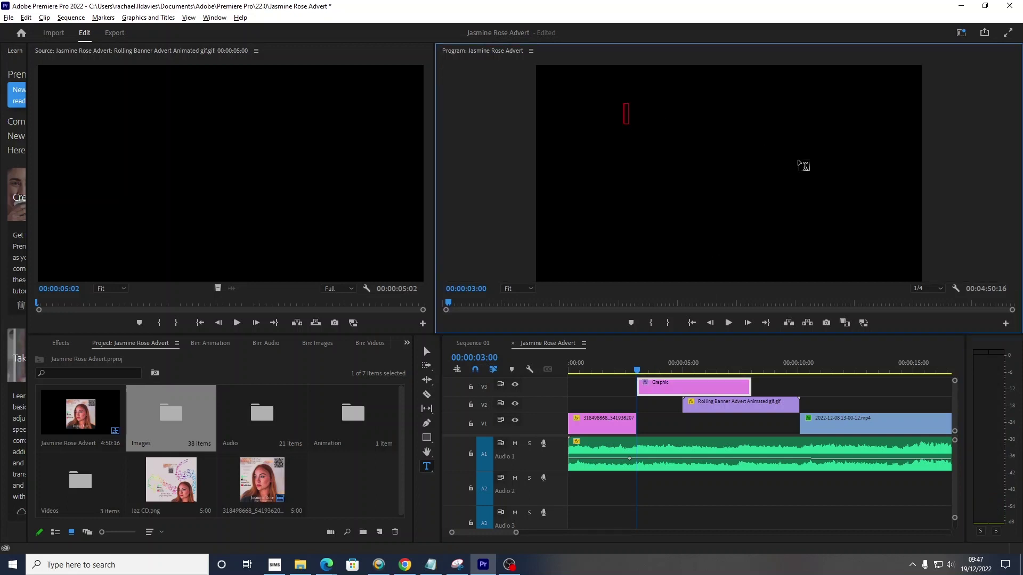
type("Jasmi")
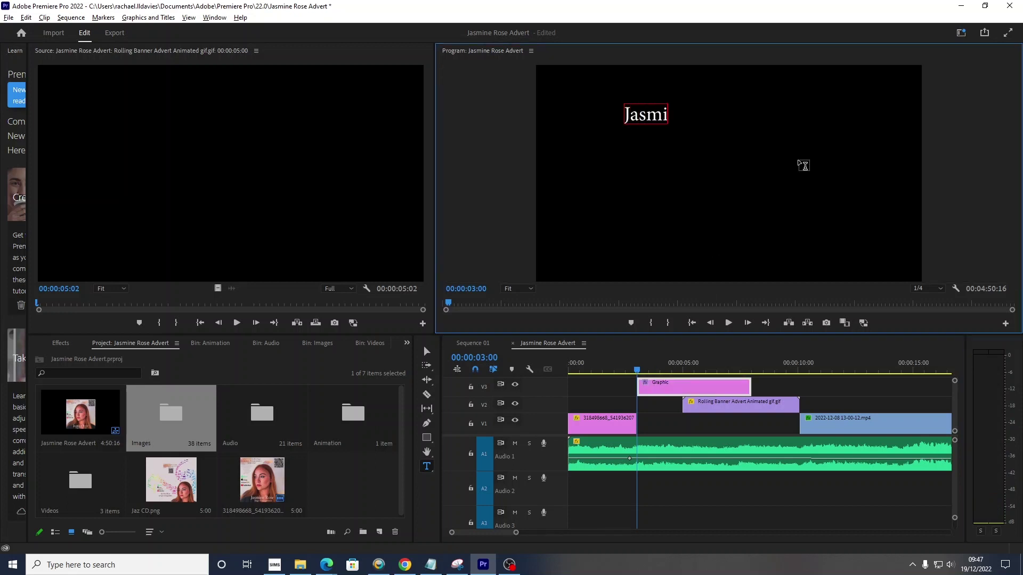
type("ne Rose")
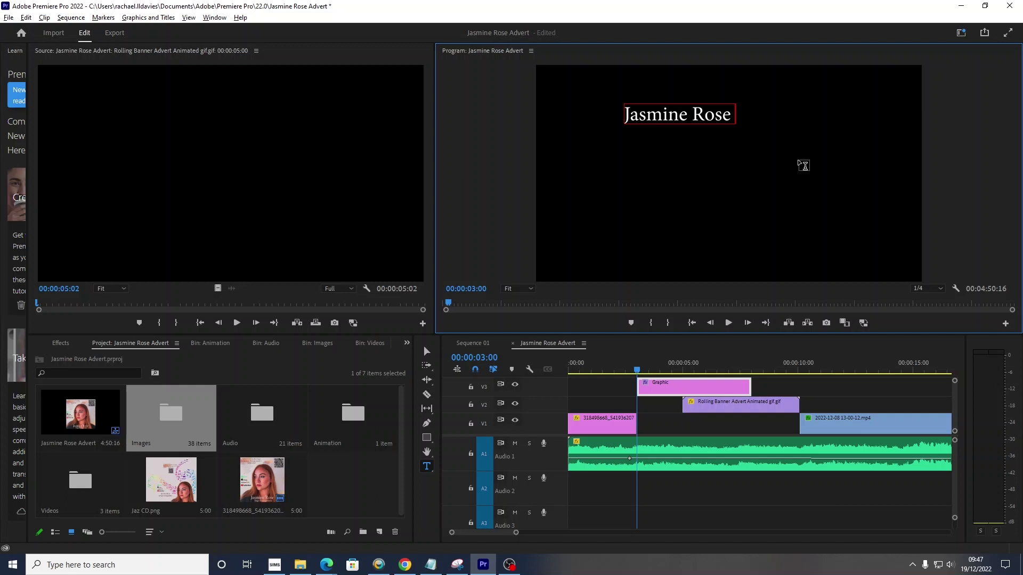
type(" Official")
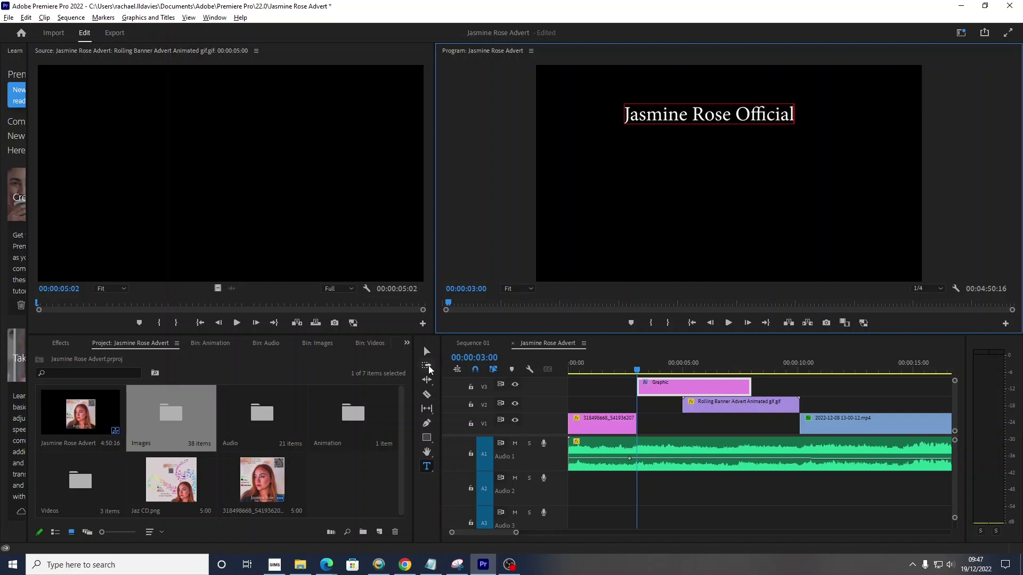
Move the "Jasmine Rose Official" text lower, towards the middle of the frame.
left_click(426, 351)
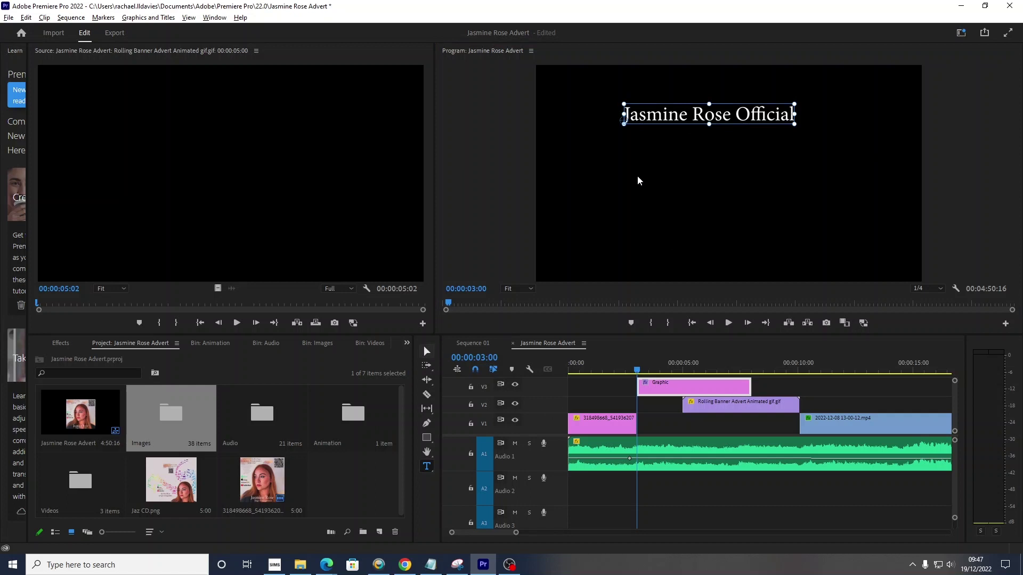
left_click(708, 114)
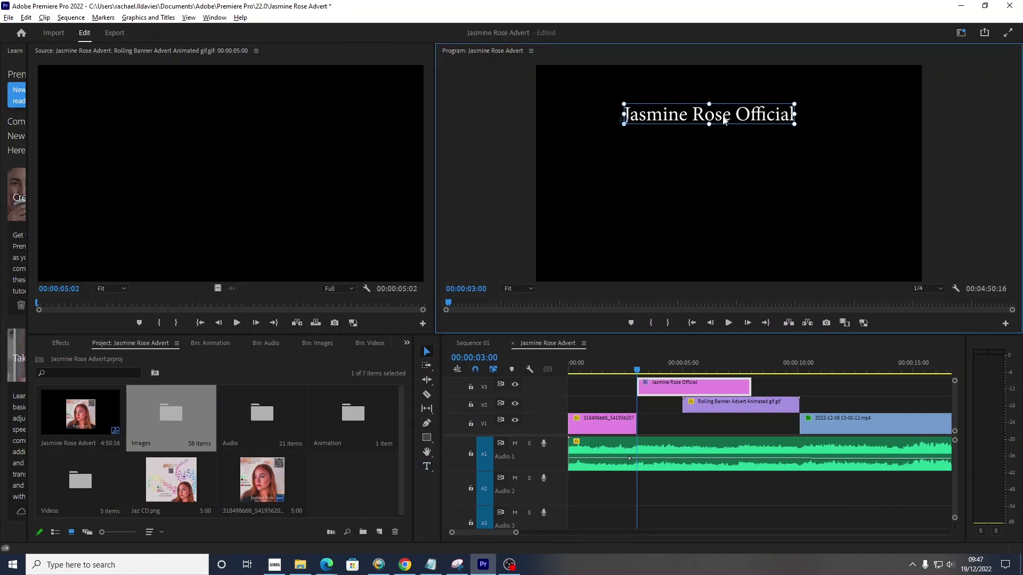
left_click_drag(722, 118, 743, 164)
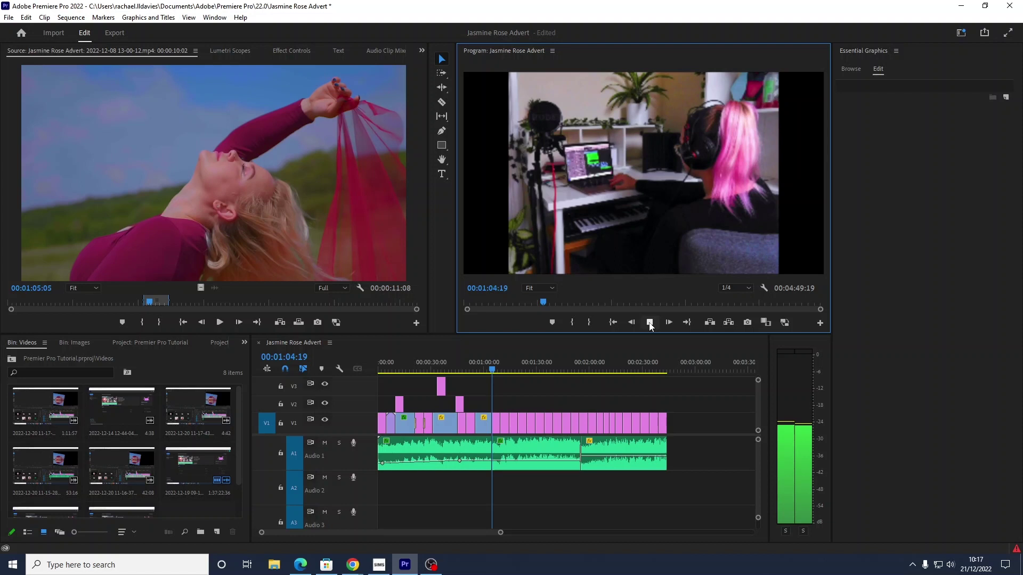
Play back the end of the fairy clip and record a voice-over on Audio 2 from there to 00:01:12:19.
left_click(649, 323)
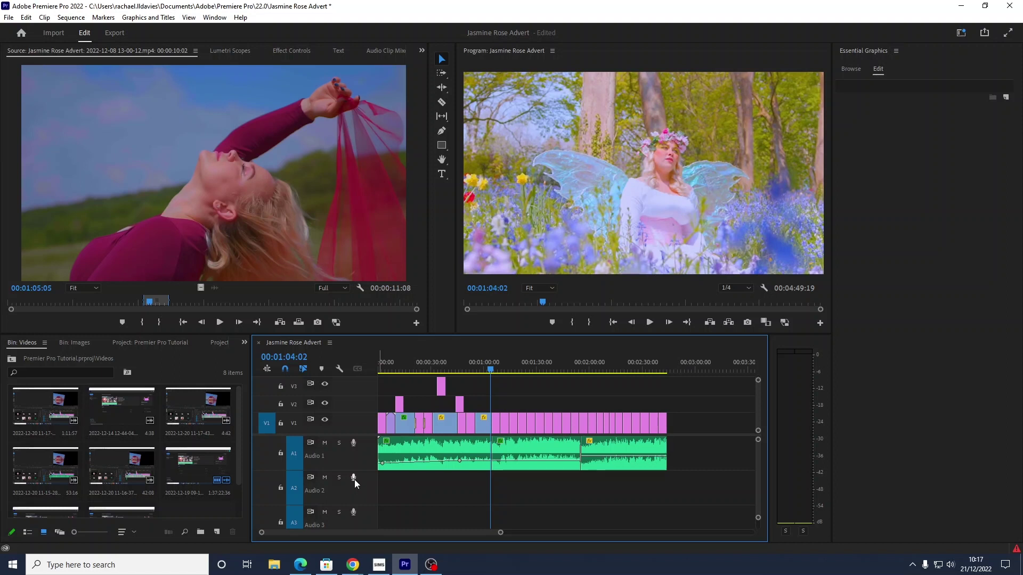
key("space")
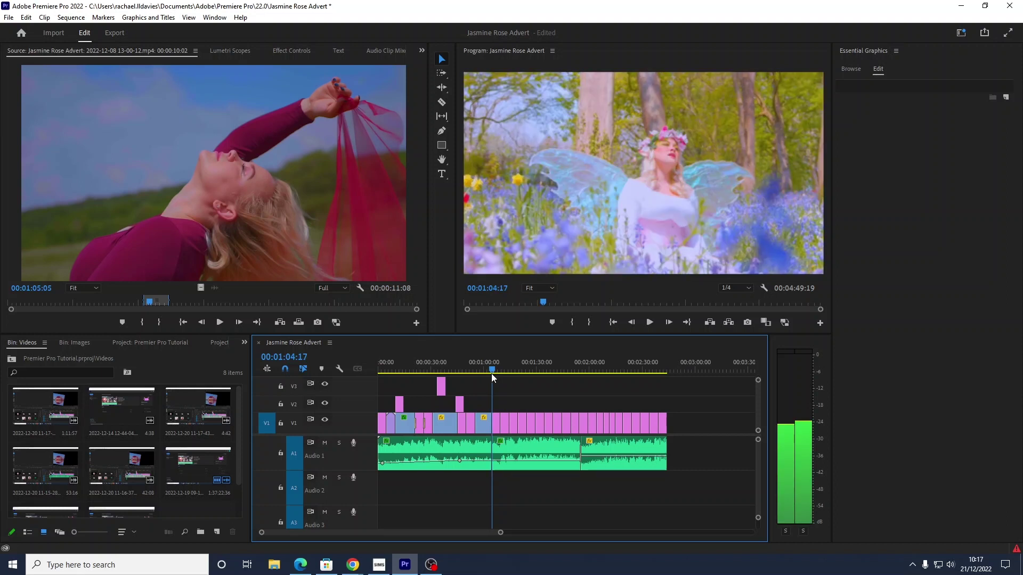
left_click(353, 478)
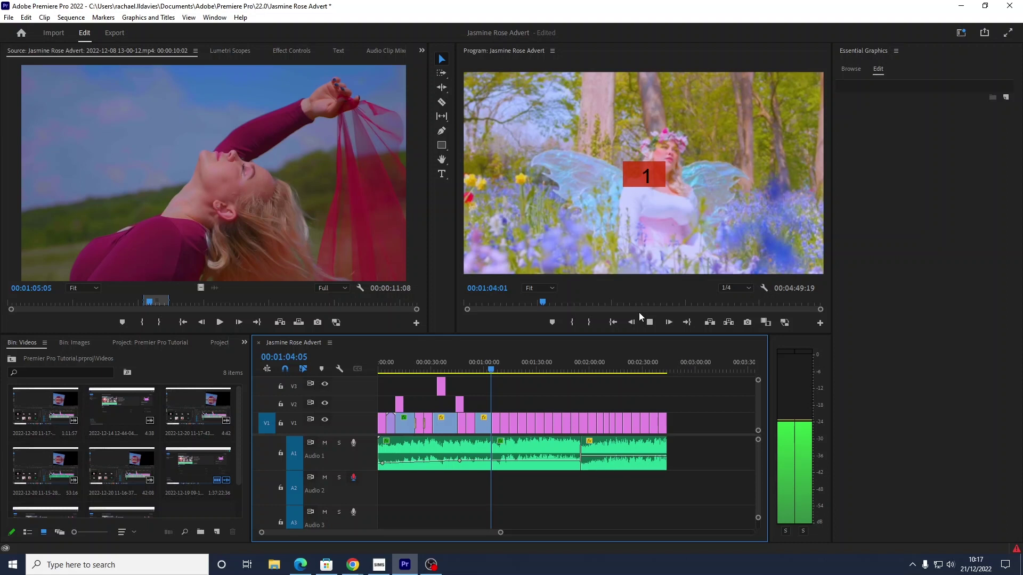
key("space")
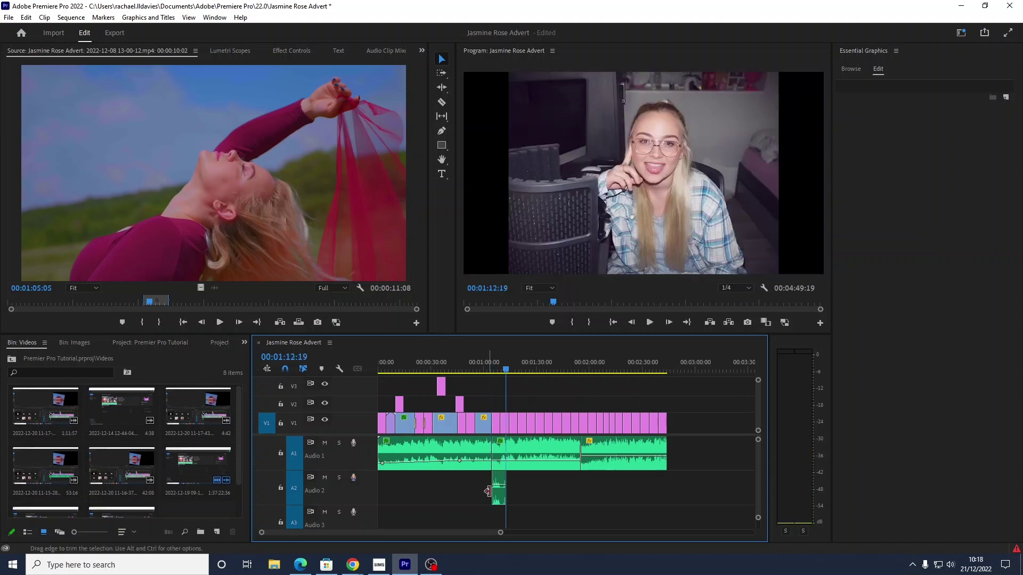
left_click(488, 491)
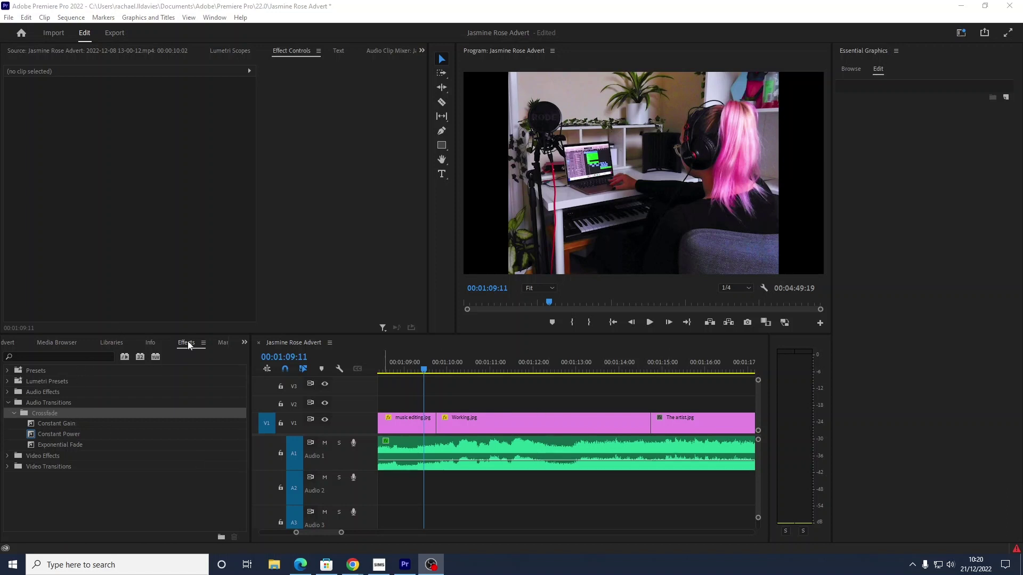
Show the effects library and collapse its Audio Transitions group to view the main effect categories.
left_click(245, 344)
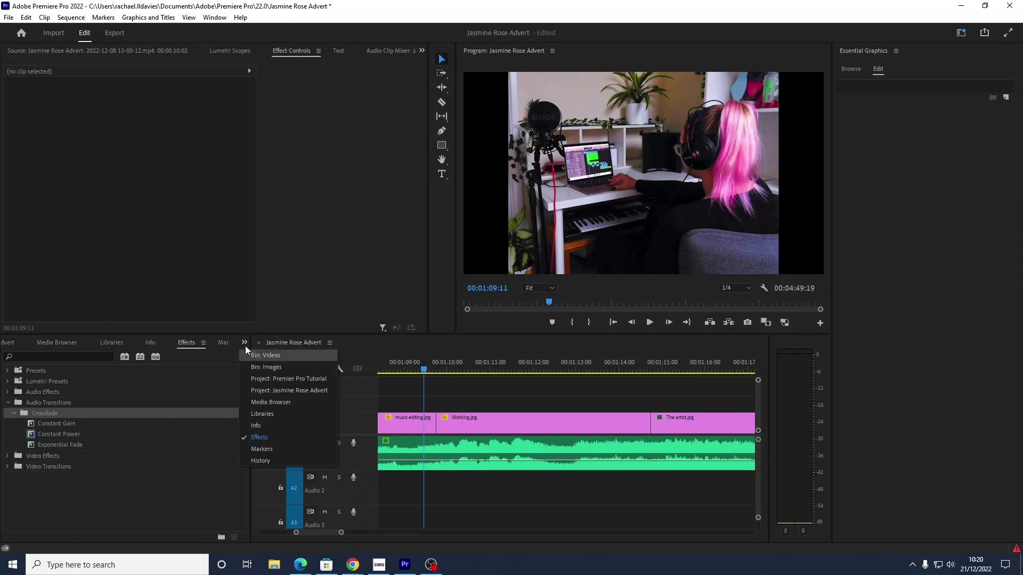
left_click(269, 437)
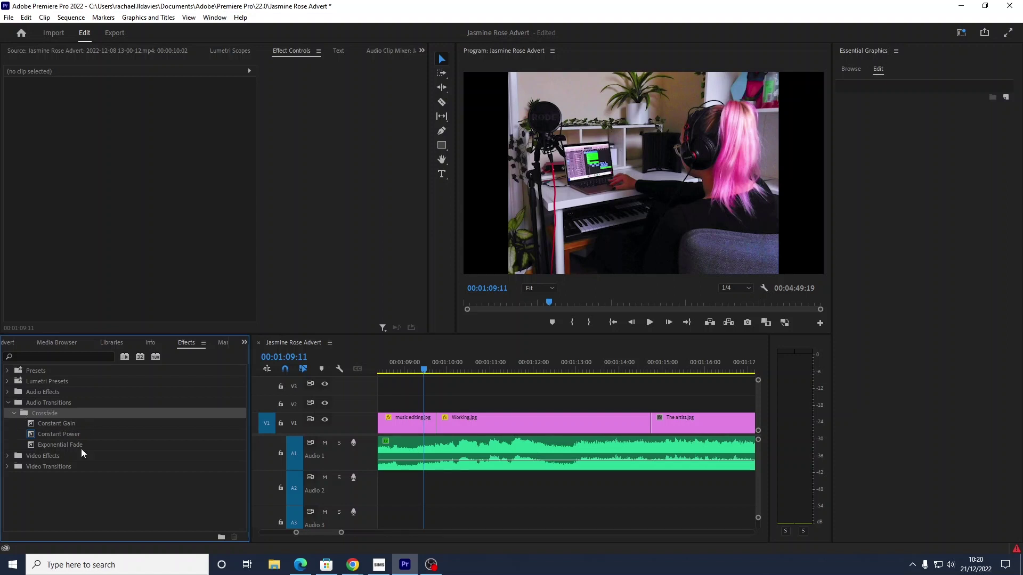
left_click(8, 403)
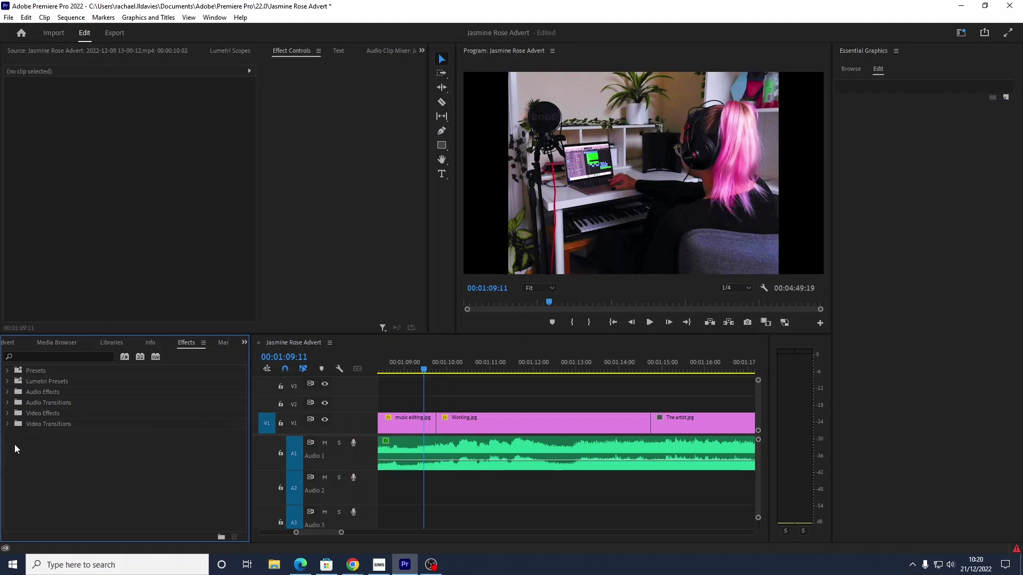
Apply a Cross Dissolve video transition at the cut between music editing.jpg and Working.jpg and play it back.
left_click(7, 413)
left_click(8, 413)
left_click(8, 423)
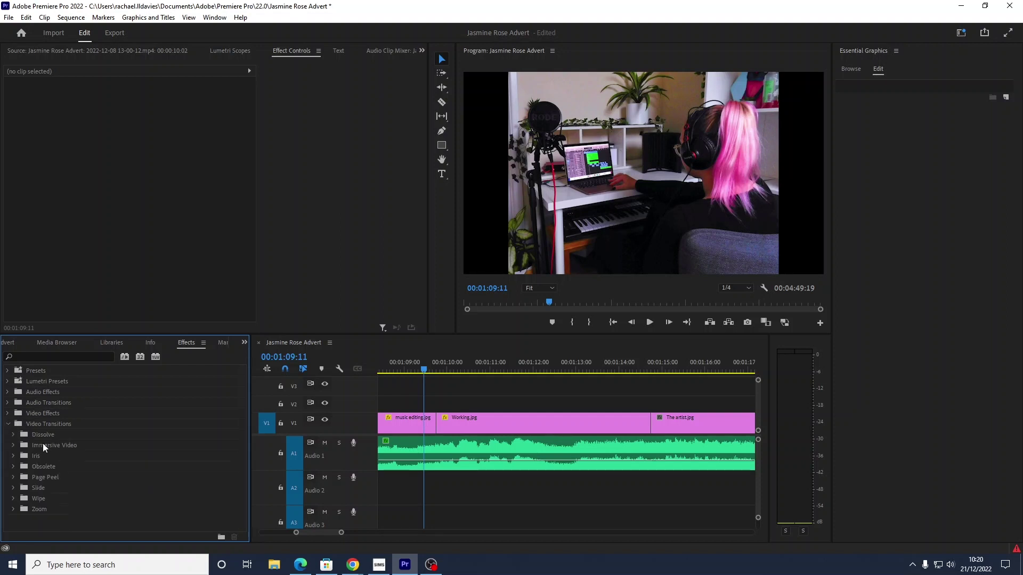
double_click(43, 435)
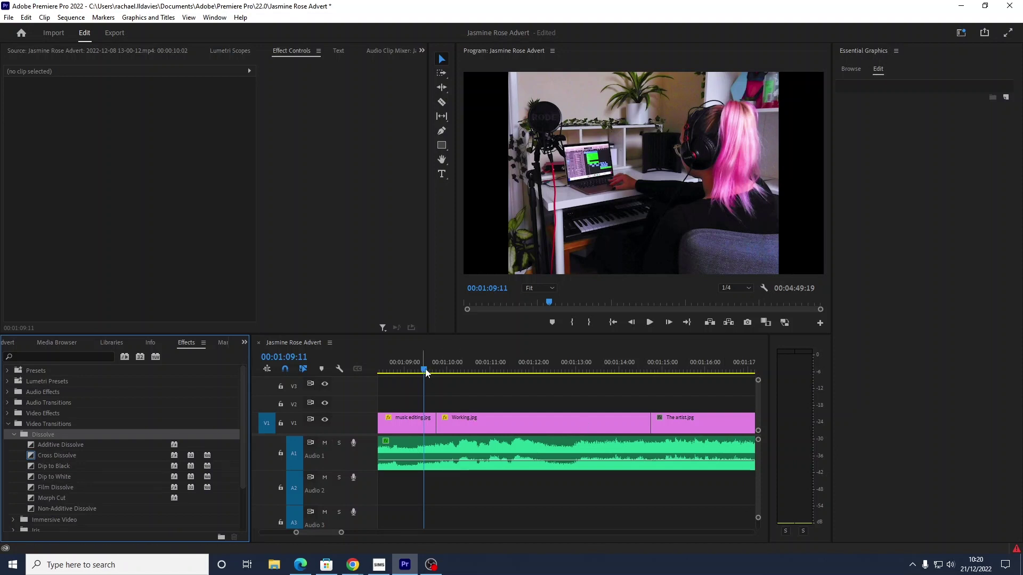
mouse_move(427, 373)
left_mouse_down()
mouse_move(442, 376)
mouse_move(424, 373)
left_mouse_up()
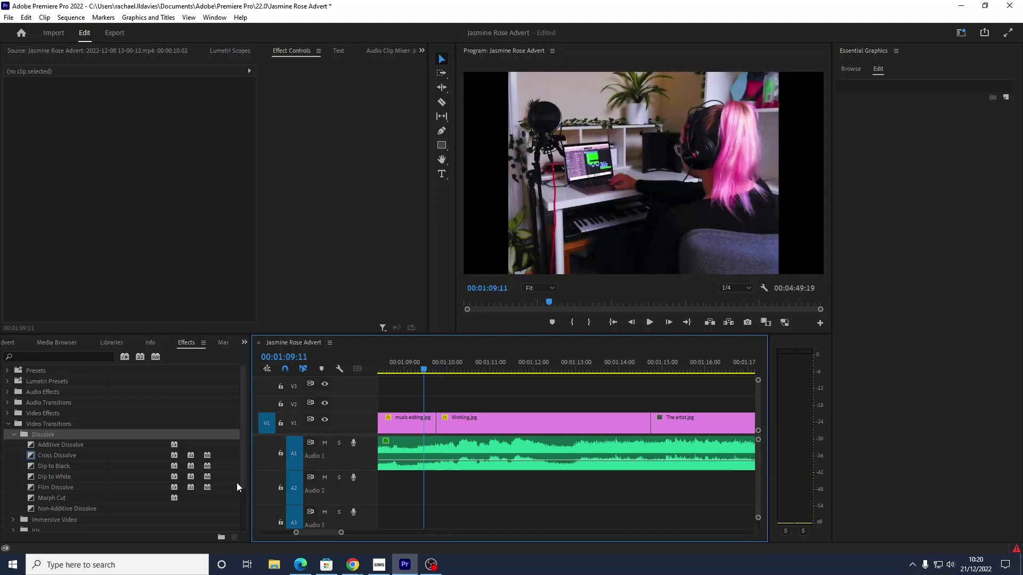
left_click_drag(54, 455, 441, 428)
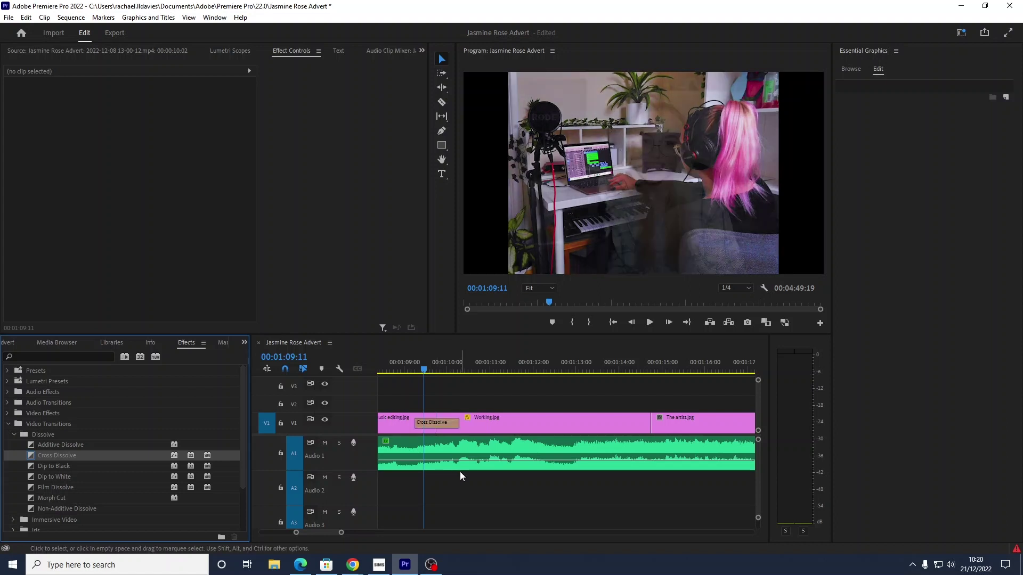
left_click(651, 323)
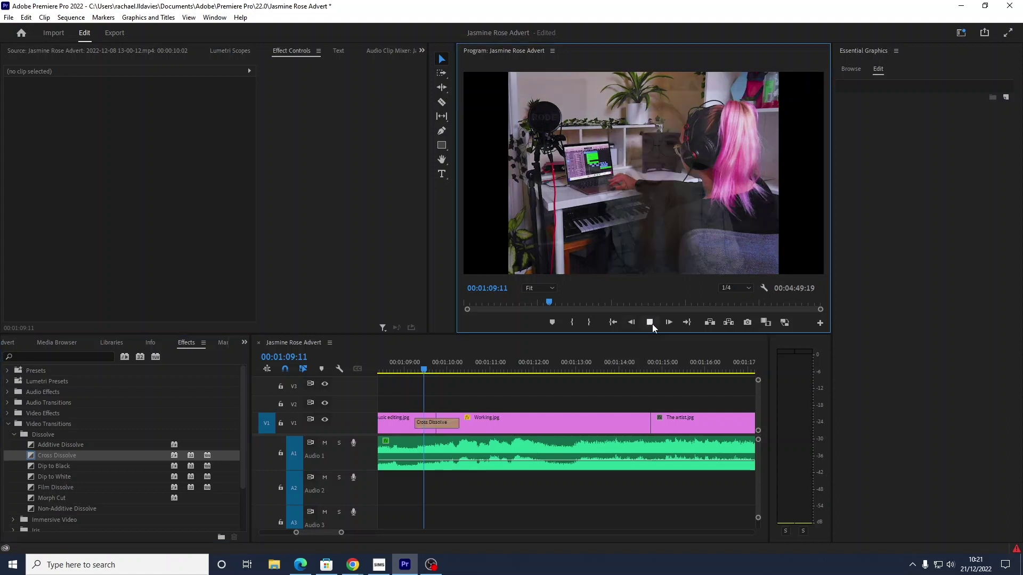
key("space")
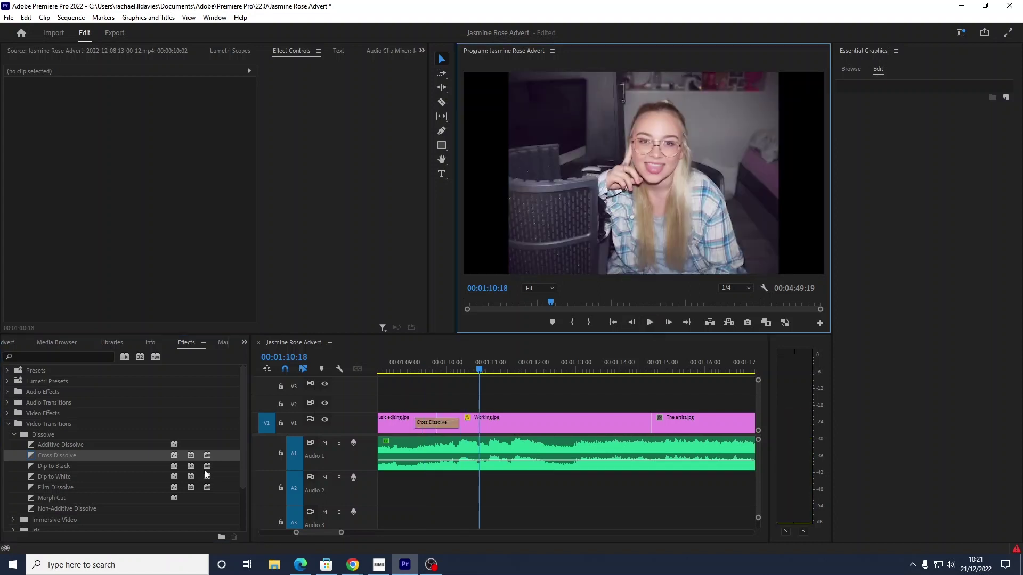
Add a Dip to Black transition at the cut between Working.jpg and The artist.jpg and preview it.
left_click_drag(55, 467, 655, 429)
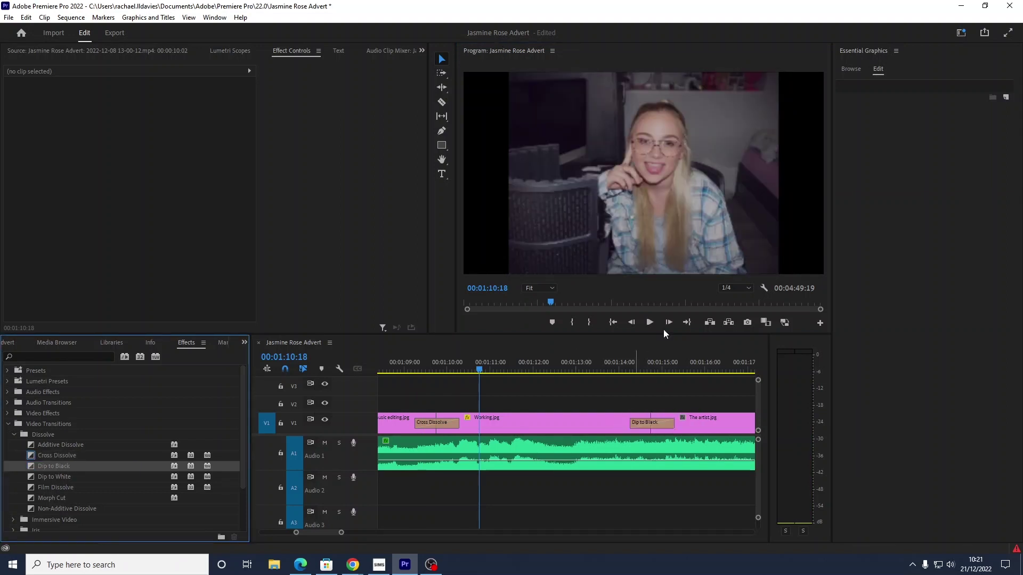
left_click(649, 323)
left_click(649, 323)
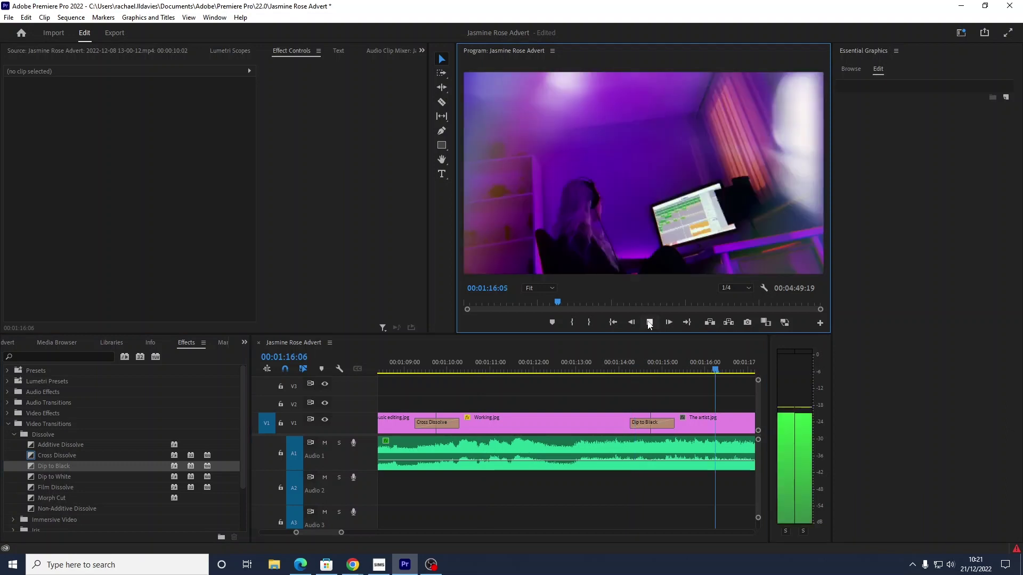
left_click(649, 323)
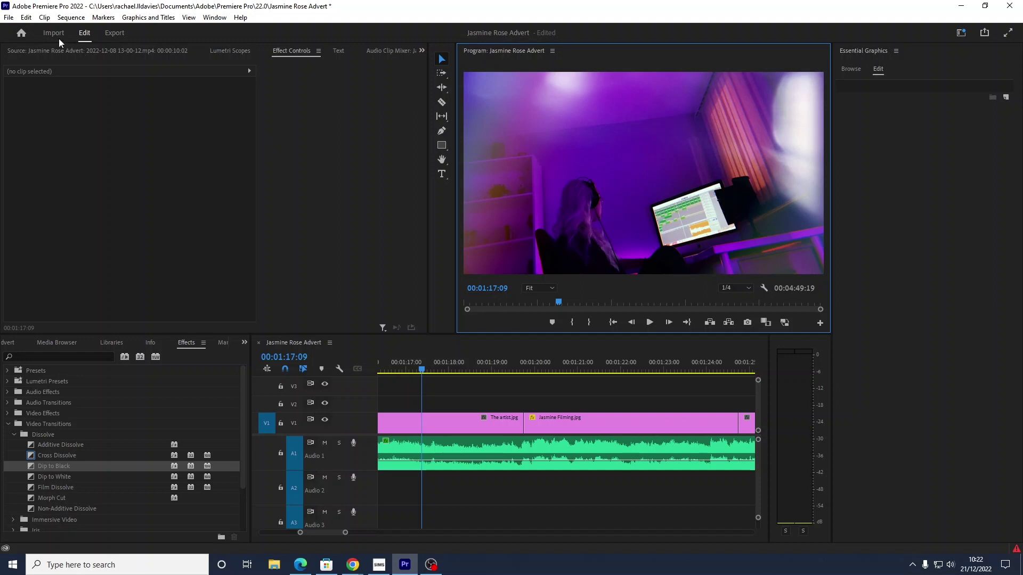
left_click(12, 20)
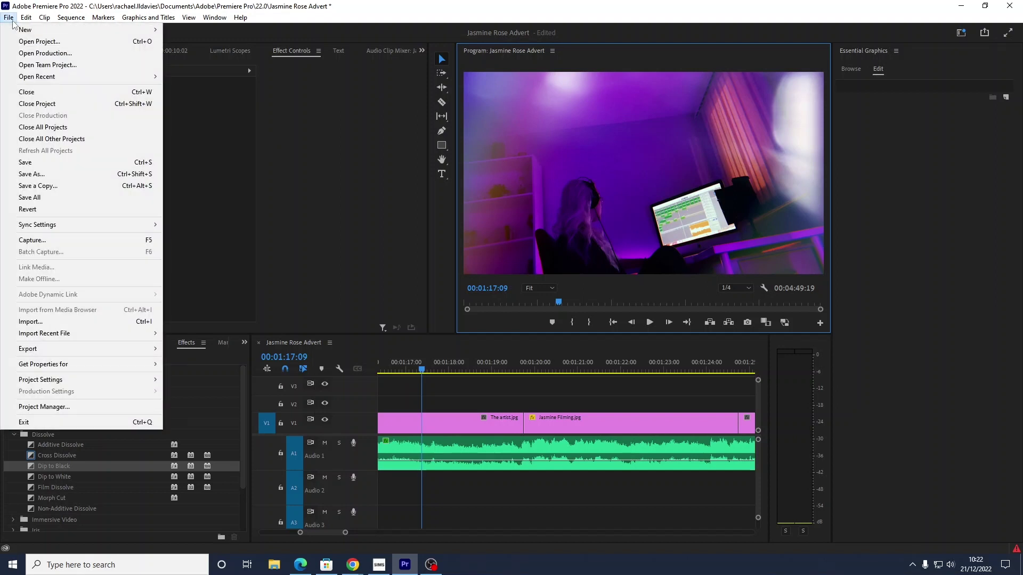
mouse_move(37, 351)
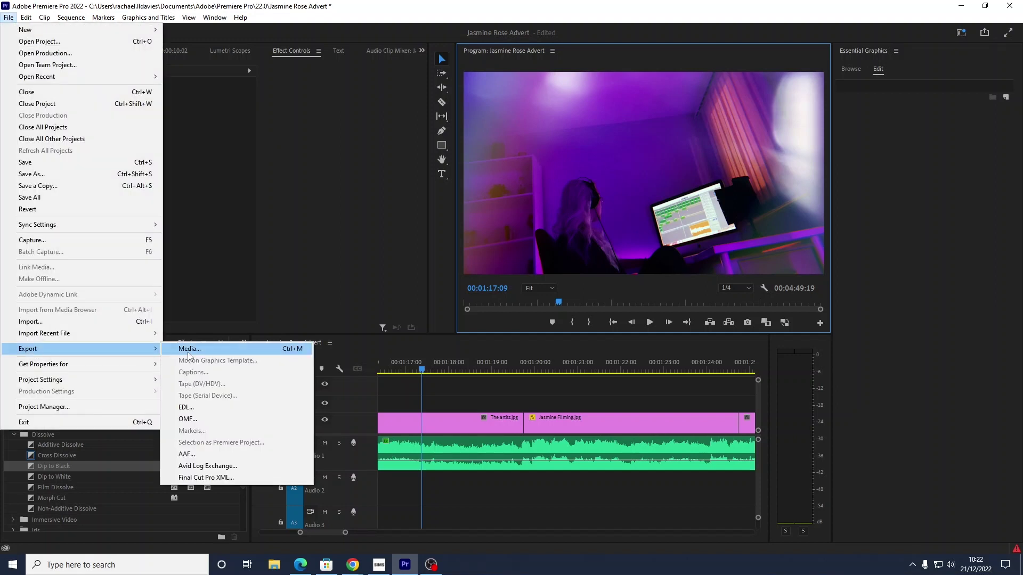
left_click(210, 29)
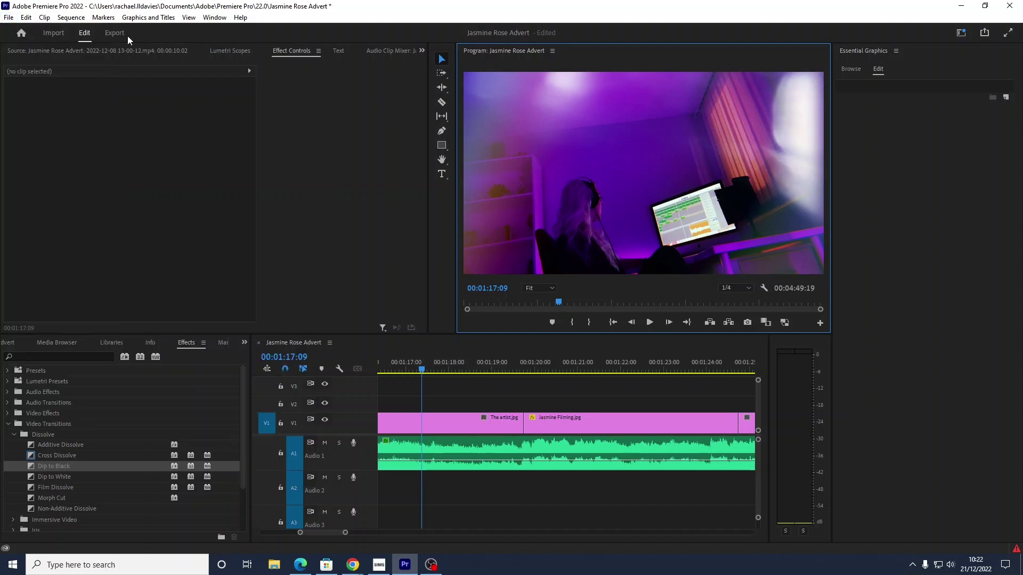
Export the entire advert sequence as the H.264 media file Jasmine Rose Advert_2.mp4 with the Match Source - Adaptive High Bitrate preset.
left_click(117, 34)
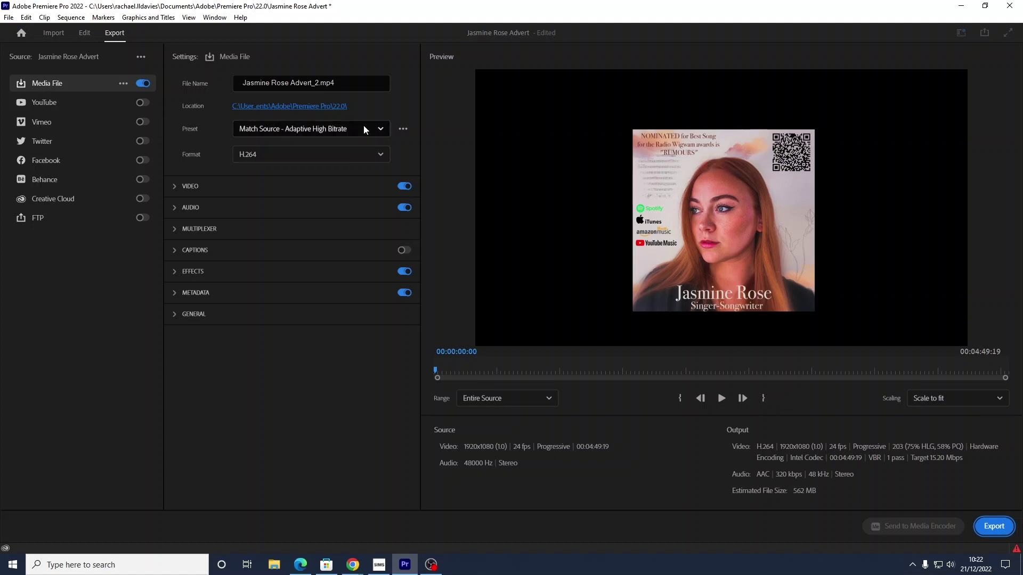
left_click(993, 526)
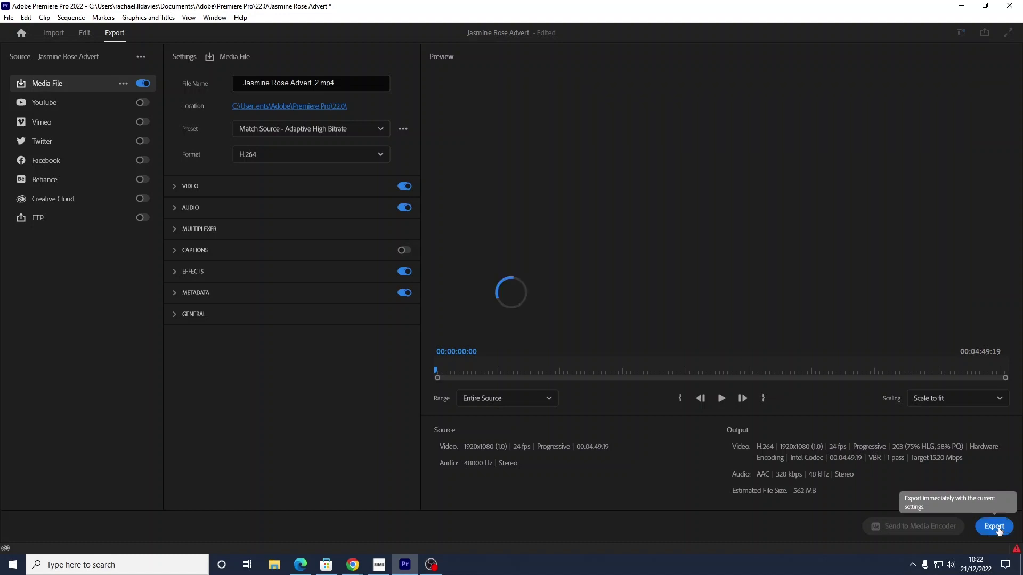